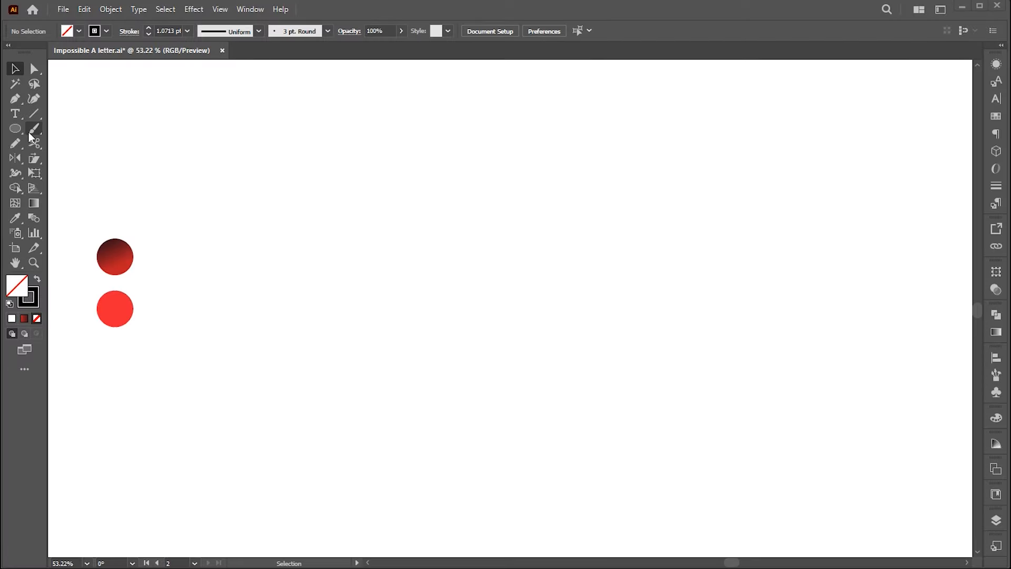
Draw a horizontal line with the Line Segment tool and duplicate it downward twice to get three evenly spaced parallel lines
{"action": "left_click", "coordinate": [32, 114]}
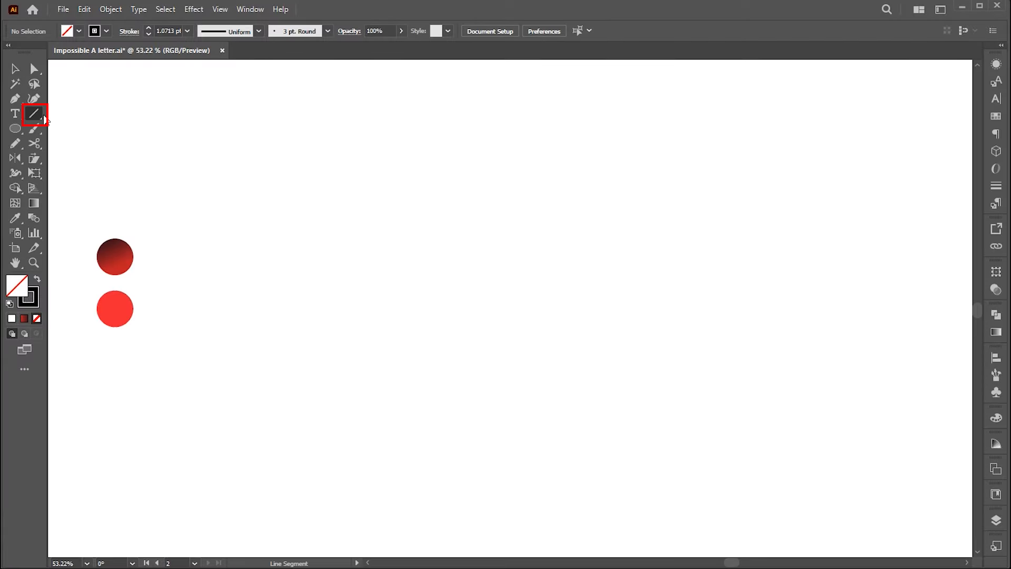
{"action": "left_click_drag", "start_coordinate": [391, 199], "coordinate": [708, 242]}
{"action": "key", "text": "v"}
{"action": "left_click_drag", "start_coordinate": [552, 205], "coordinate": [534, 243]}
{"action": "key", "text": "ctrl+d"}
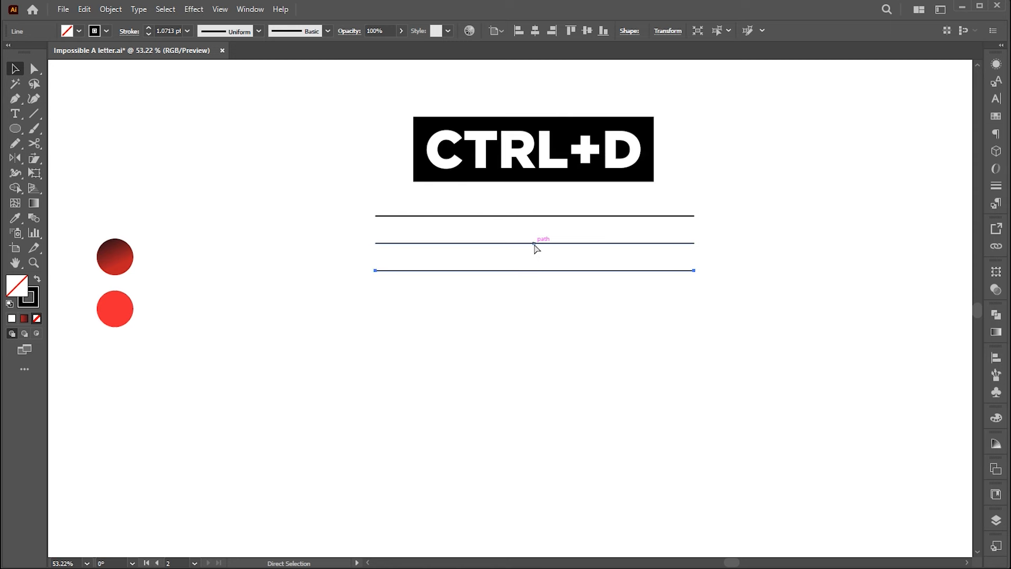
Lengthen the three horizontal lines slightly at both ends and move them a little lower on the artboard
{"action": "left_click", "coordinate": [568, 314]}
{"action": "left_click_drag", "start_coordinate": [575, 322], "coordinate": [523, 204]}
{"action": "left_click_drag", "start_coordinate": [694, 248], "coordinate": [697, 252]}
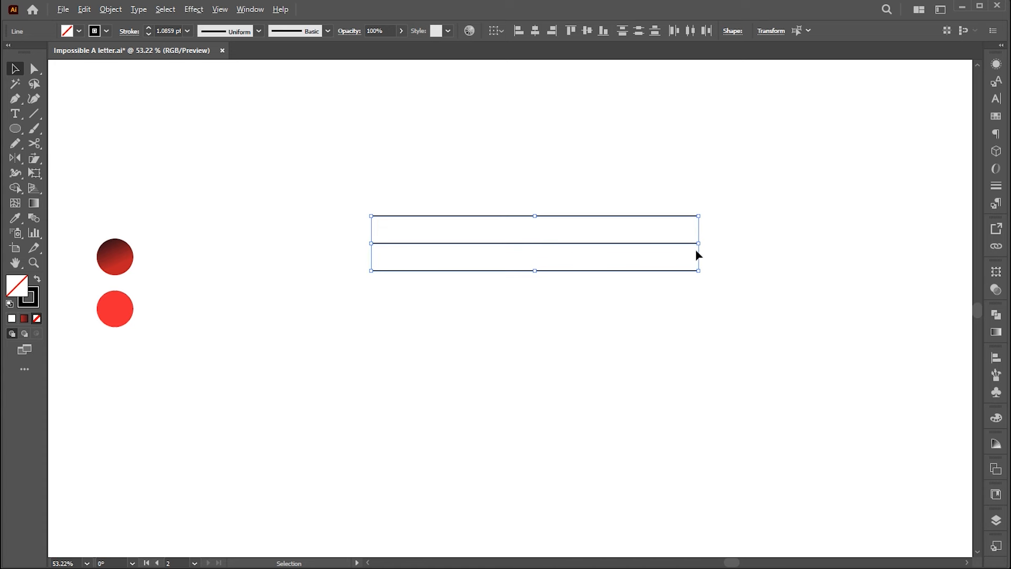
{"action": "left_click_drag", "start_coordinate": [572, 243], "coordinate": [566, 270]}
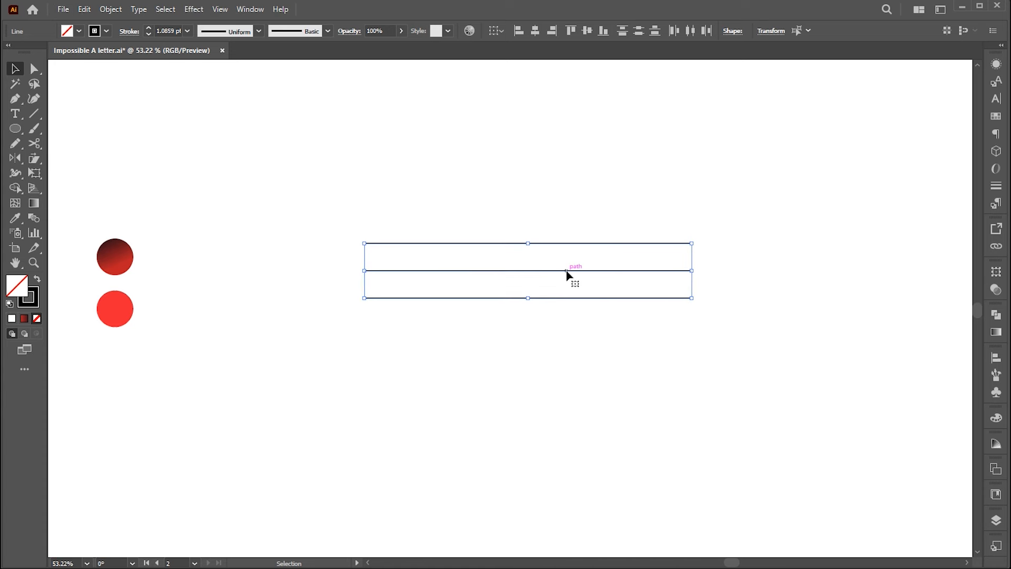
Create a copy of the three horizontal lines rotated 66° and shift it horizontally to form the A's left leg
{"action": "left_click_drag", "start_coordinate": [16, 158], "coordinate": [51, 162]}
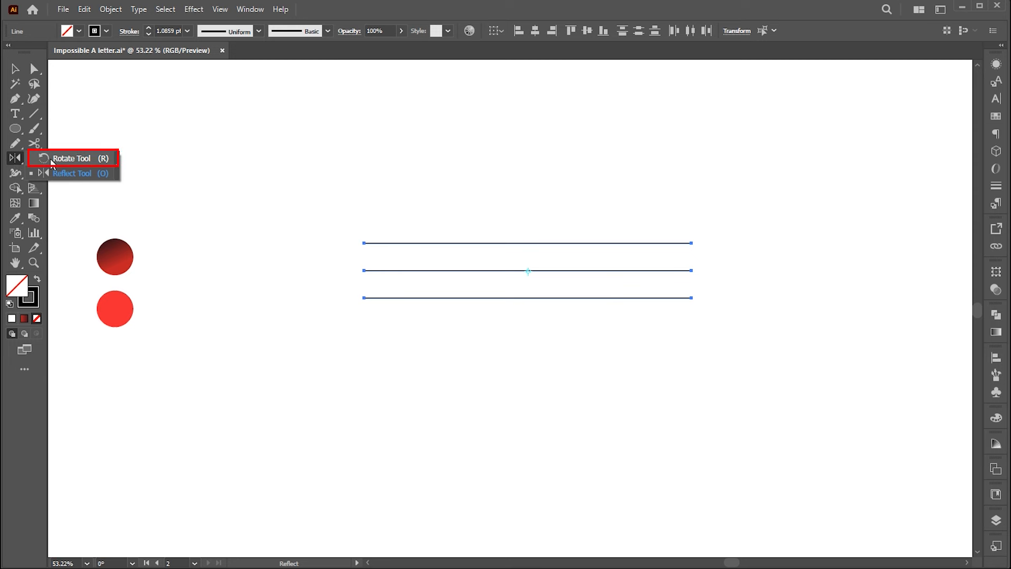
{"action": "left_click_drag", "start_coordinate": [50, 159], "coordinate": [50, 158]}
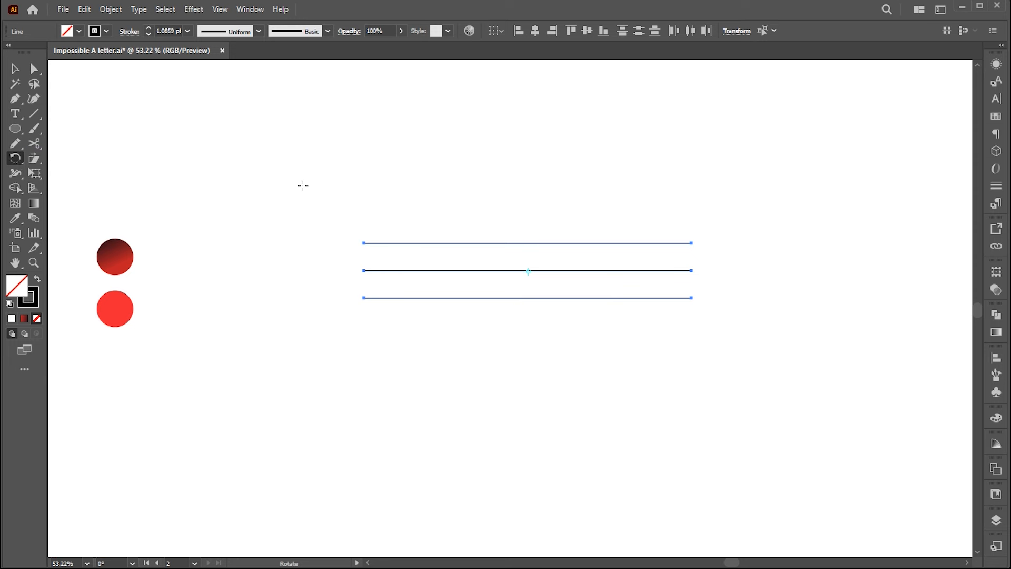
{"action": "key", "text": "Return"}
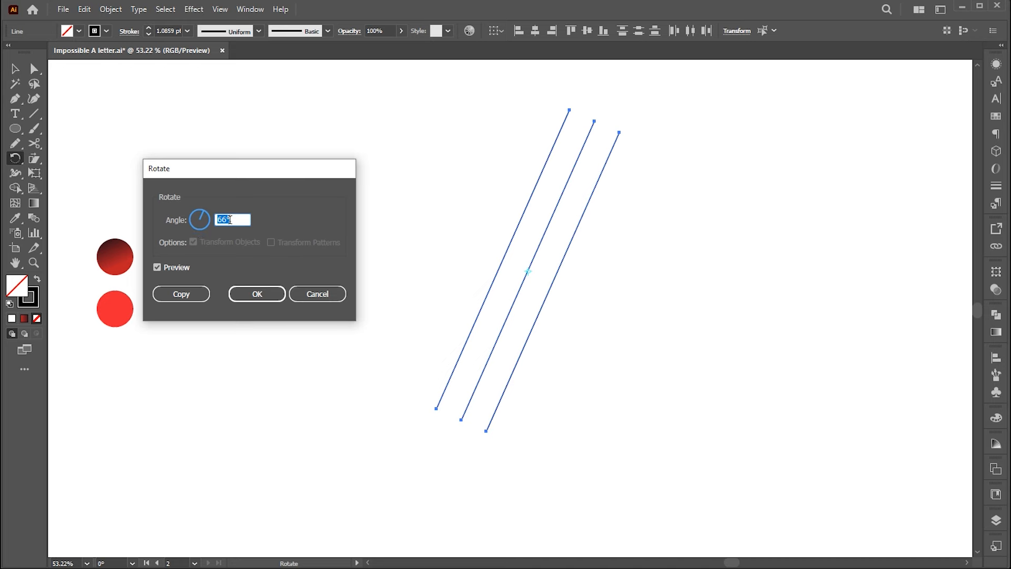
{"action": "left_click", "coordinate": [181, 294]}
{"action": "key", "text": "v"}
{"action": "left_click_drag", "start_coordinate": [544, 308], "coordinate": [452, 309]}
Reflect a copy of the slanted lines across the vertical axis and move it about 172 px right to form the right leg
{"action": "left_click_drag", "start_coordinate": [15, 158], "coordinate": [60, 173]}
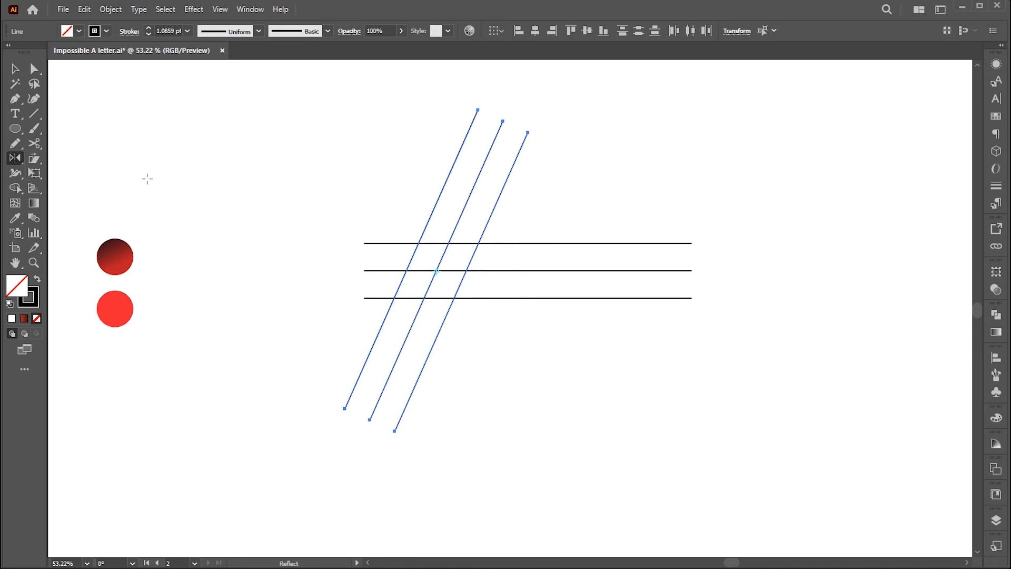
{"action": "key", "text": "Return"}
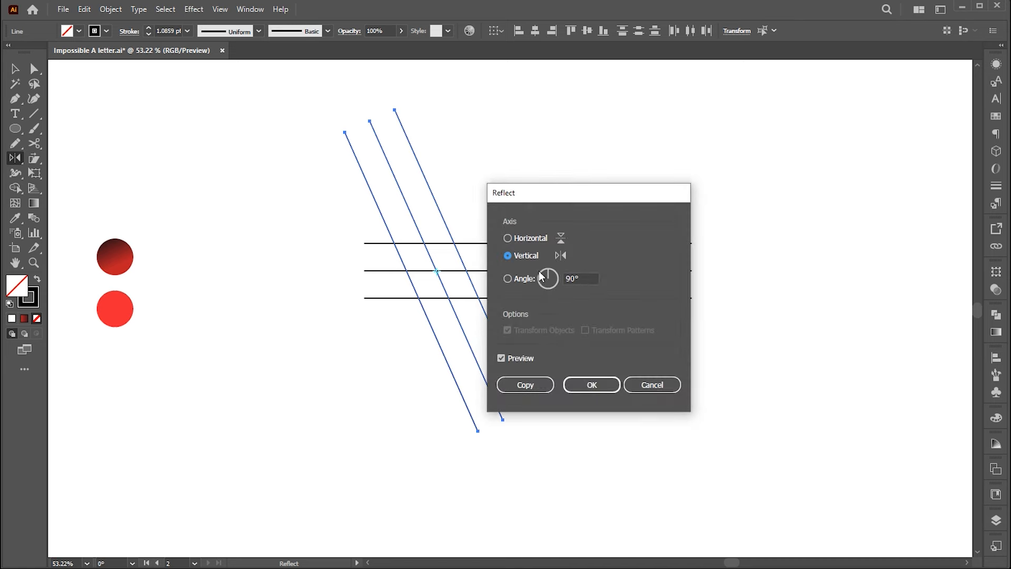
{"action": "left_click", "coordinate": [524, 385]}
{"action": "key", "text": "v"}
{"action": "left_click_drag", "start_coordinate": [496, 343], "coordinate": [599, 342]}
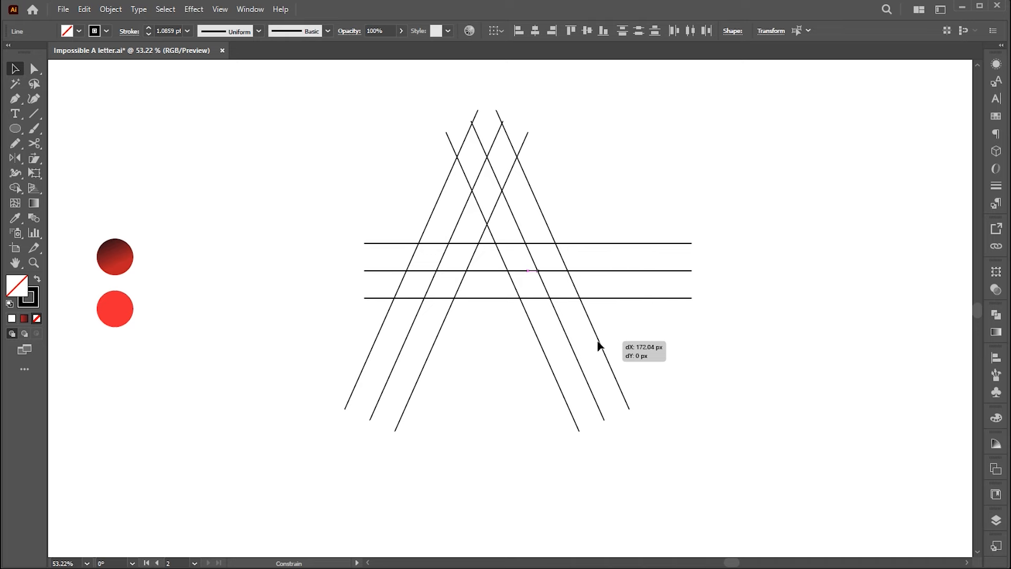
{"action": "left_click_drag", "start_coordinate": [598, 346], "coordinate": [598, 343]}
Centre the six slanted lines over the crossbar lines and duplicate the lowest horizontal line further down as a baseline
{"action": "left_click_drag", "start_coordinate": [656, 128], "coordinate": [406, 213]}
{"action": "left_click_drag", "start_coordinate": [525, 237], "coordinate": [565, 198]}
{"action": "left_click", "coordinate": [698, 196]}
{"action": "left_click_drag", "start_coordinate": [541, 298], "coordinate": [533, 364]}
{"action": "left_click", "coordinate": [579, 422]}
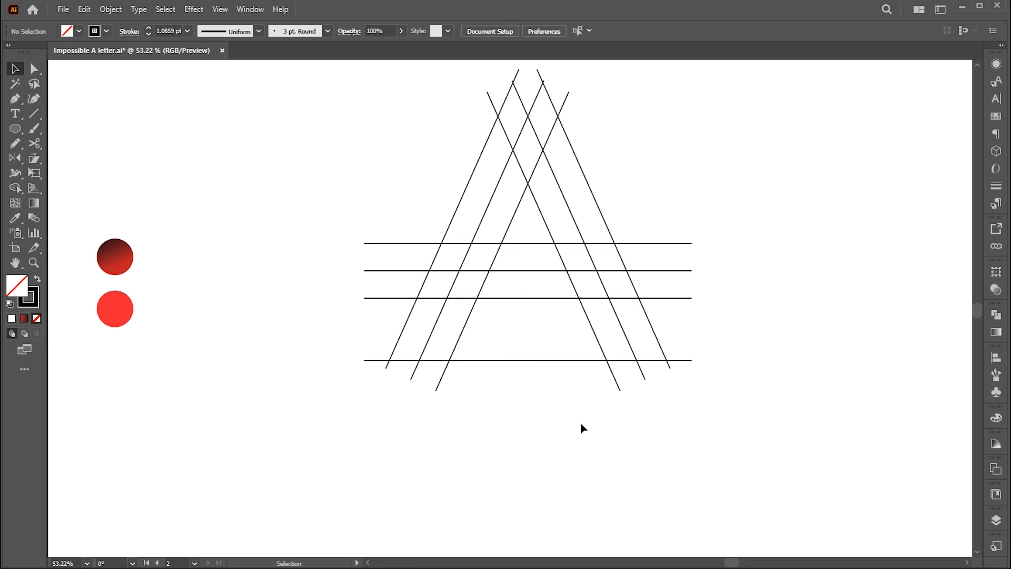
Nudge the six slanted leg lines up slightly and move the entire line construction lower on the artboard
{"action": "left_click_drag", "start_coordinate": [628, 136], "coordinate": [446, 183]}
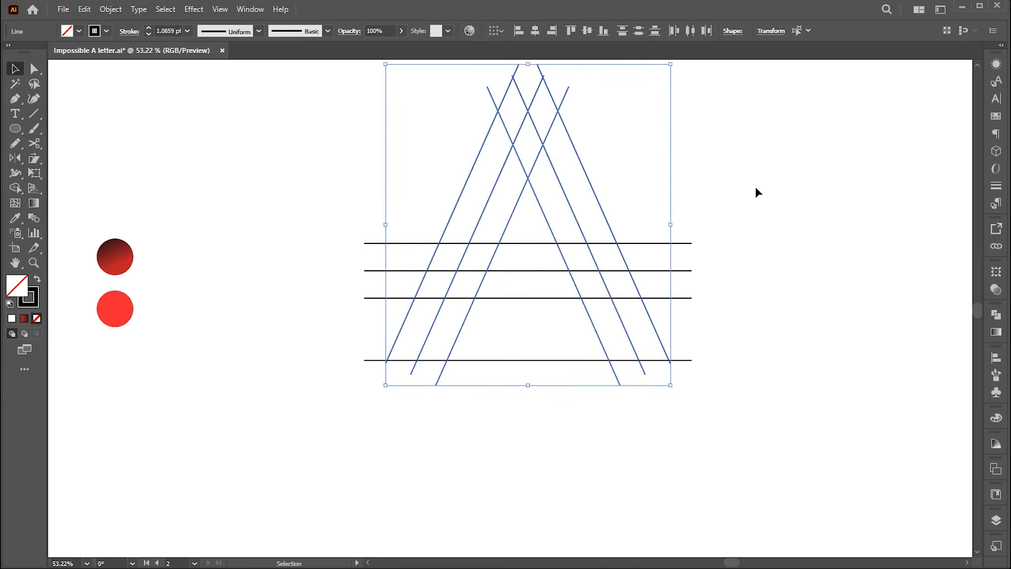
{"action": "left_click_drag", "start_coordinate": [798, 113], "coordinate": [340, 405]}
{"action": "left_click_drag", "start_coordinate": [583, 240], "coordinate": [583, 301]}
{"action": "left_click", "coordinate": [705, 266]}
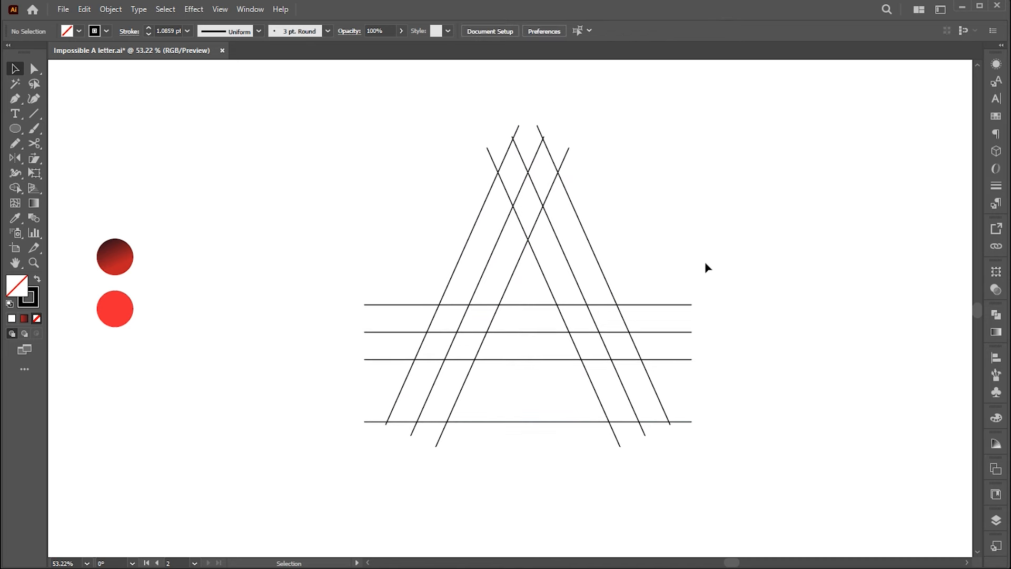
Rotate a copy of the baseline by 56° and place two parallel lines at that angle through the right leg's base intersections
{"action": "left_click", "coordinate": [519, 421]}
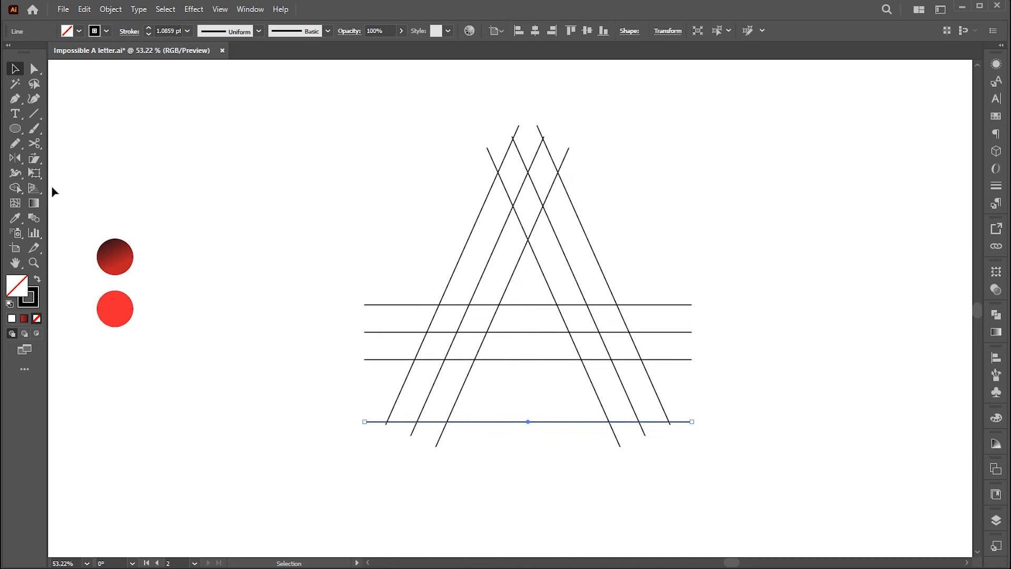
{"action": "left_click", "coordinate": [15, 158]}
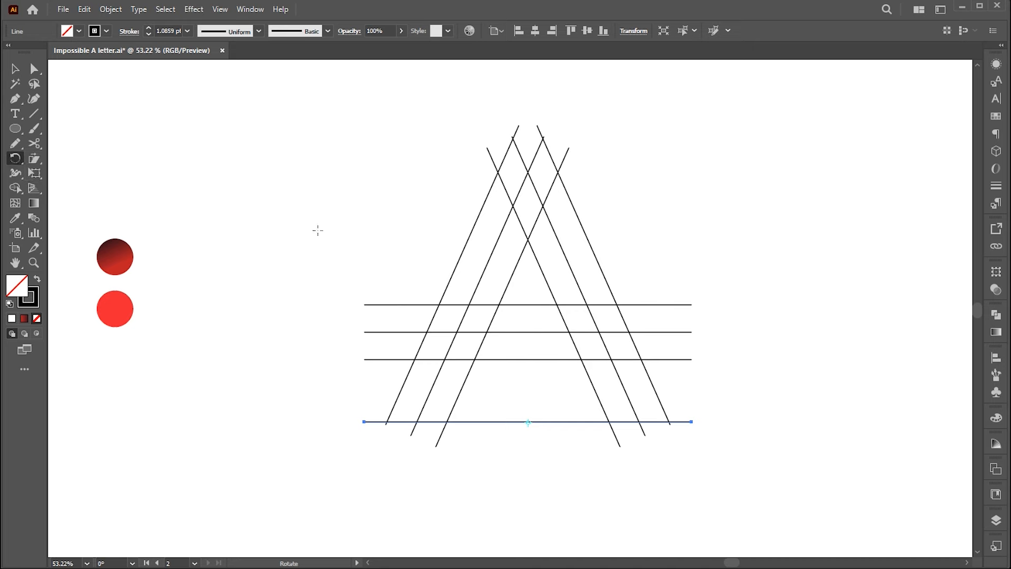
{"action": "key", "text": "Return"}
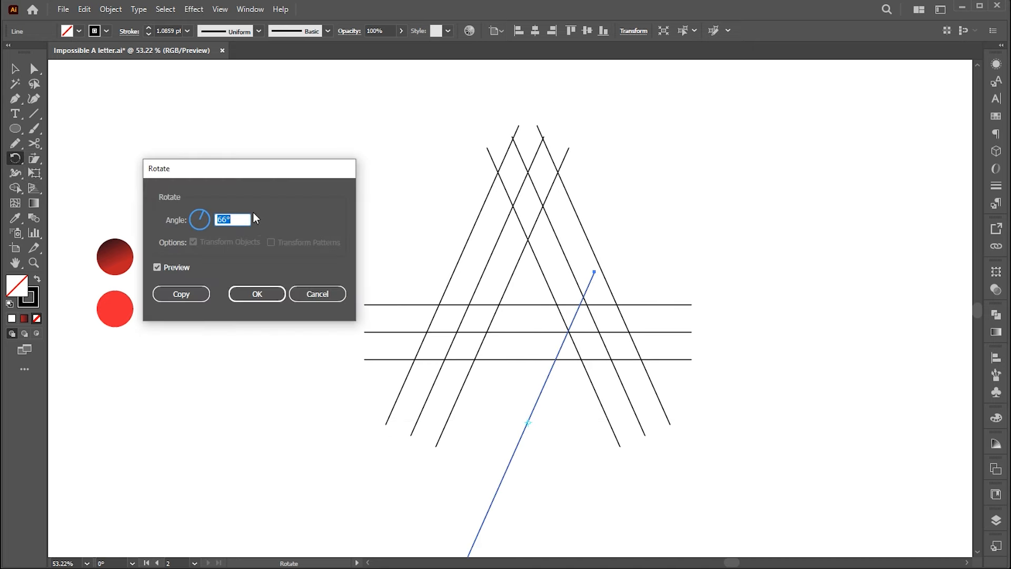
{"action": "type", "text": "56"}
{"action": "left_click", "coordinate": [181, 294]}
{"action": "key", "text": "v"}
{"action": "left_click_drag", "start_coordinate": [538, 412], "coordinate": [648, 417]}
{"action": "left_click", "coordinate": [662, 470]}
{"action": "left_click", "coordinate": [714, 425]}
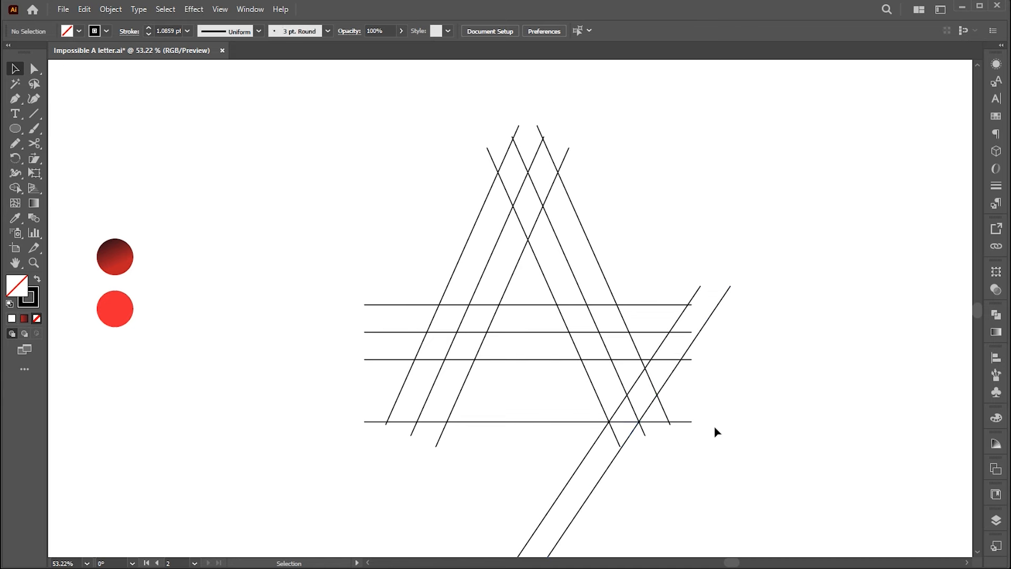
Reflect a copy of the inner 56° line across the vertical axis and move it through the left leg's base intersection
{"action": "left_click", "coordinate": [617, 416]}
{"action": "left_click_drag", "start_coordinate": [15, 158], "coordinate": [52, 169]}
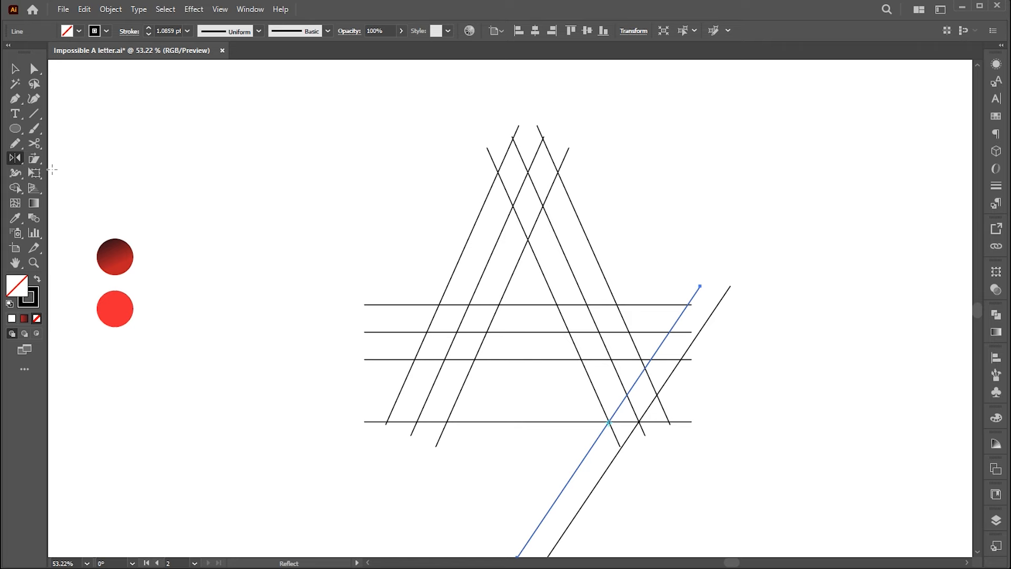
{"action": "key", "text": "Return"}
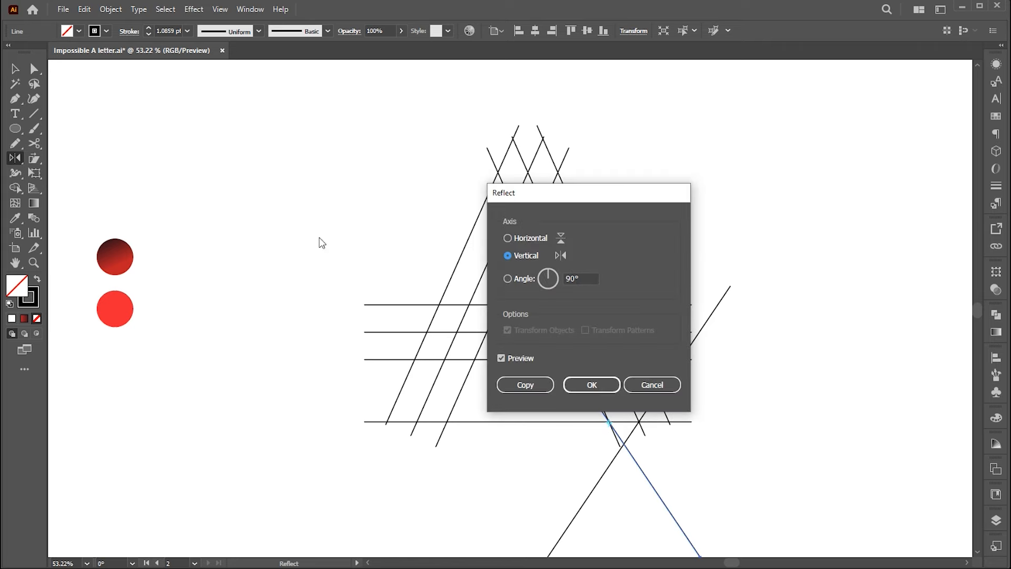
{"action": "left_click", "coordinate": [524, 385]}
{"action": "key", "text": "v"}
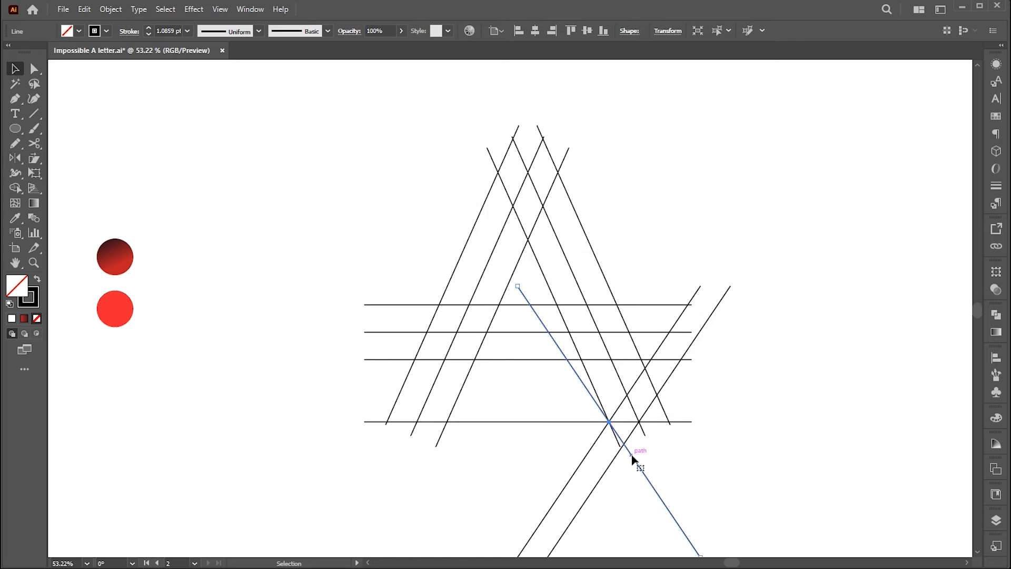
{"action": "left_click_drag", "start_coordinate": [638, 464], "coordinate": [448, 459]}
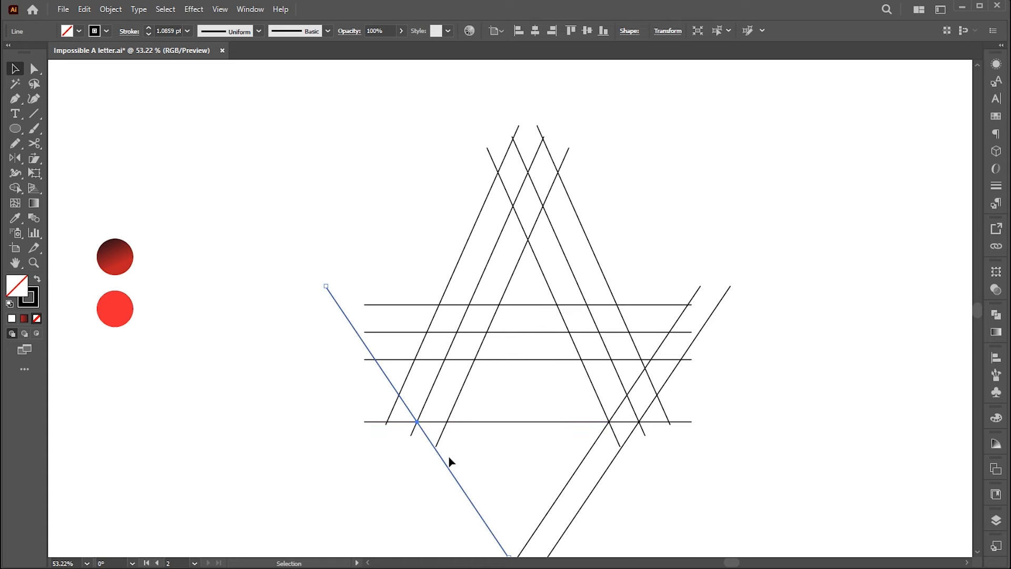
{"action": "left_click", "coordinate": [485, 461]}
Draw a short horizontal line through the two topmost crossings of the leg lines and extend its left end
{"action": "key", "text": "z"}
{"action": "left_click_drag", "start_coordinate": [526, 131], "coordinate": [650, 191]}
{"action": "left_click", "coordinate": [650, 191]}
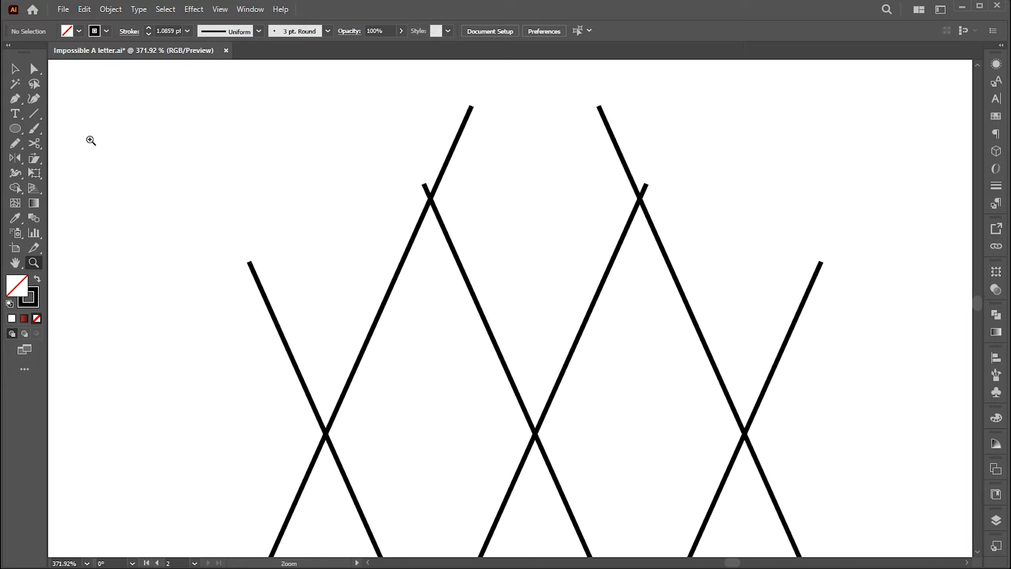
{"action": "left_click", "coordinate": [34, 114]}
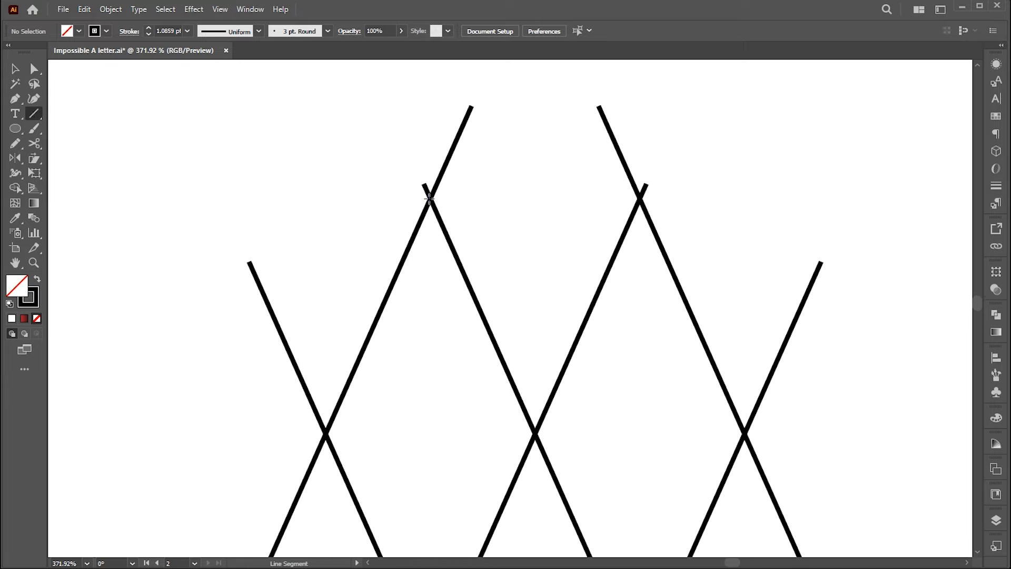
{"action": "left_click_drag", "start_coordinate": [429, 197], "coordinate": [668, 198]}
{"action": "key", "text": "a"}
{"action": "left_click_drag", "start_coordinate": [429, 198], "coordinate": [351, 198]}
Draw a short diagonal line in the right leg's inner strip, joining its crossings with the middle and lower crossbar lines
{"action": "key", "text": "z"}
{"action": "left_click_drag", "start_coordinate": [639, 306], "coordinate": [622, 347]}
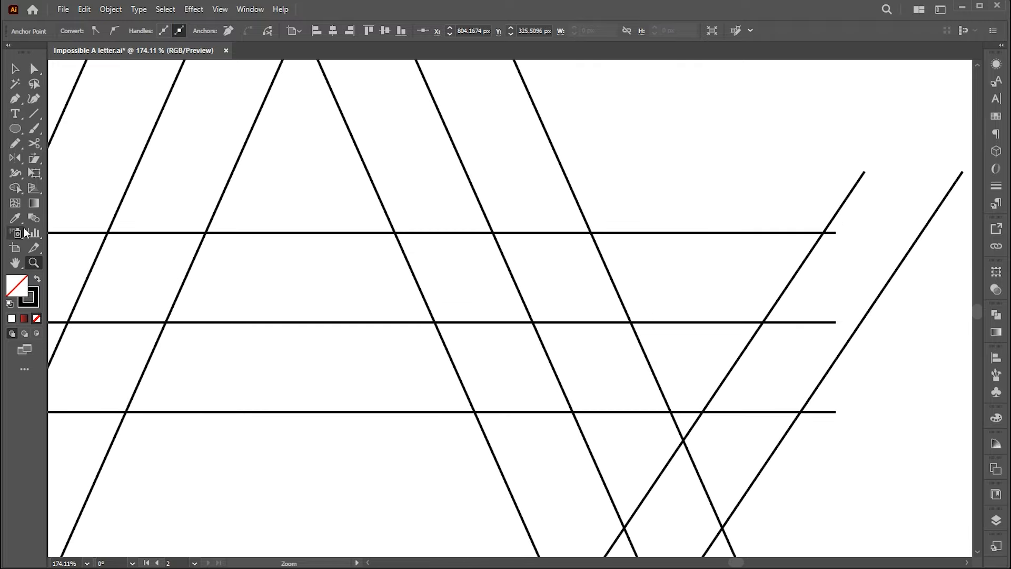
{"action": "left_click", "coordinate": [34, 114]}
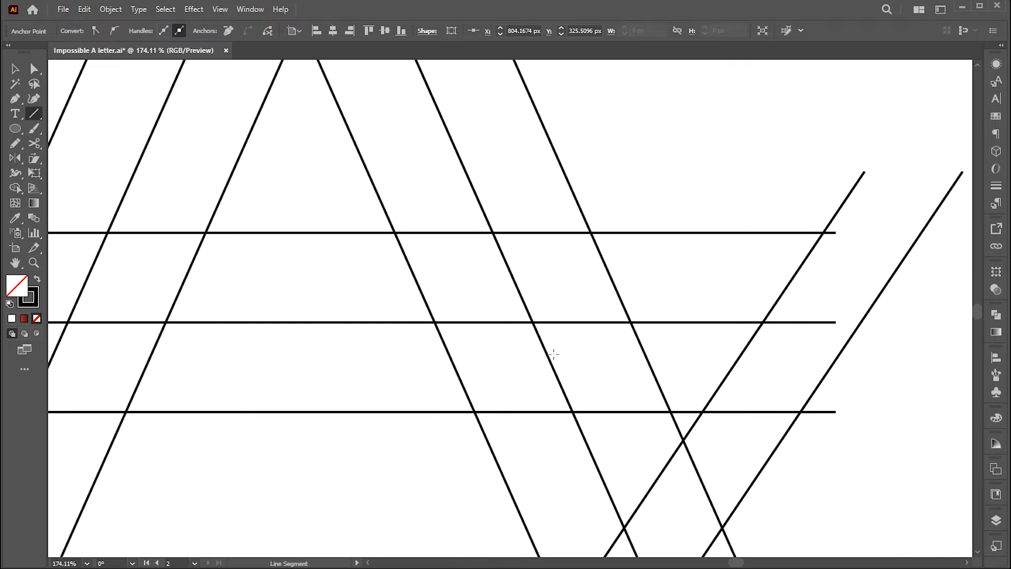
{"action": "mouse_move", "coordinate": [532, 322]}
{"action": "left_mouse_down"}
{"action": "mouse_move", "coordinate": [490, 367]}
{"action": "mouse_move", "coordinate": [466, 425]}
{"action": "left_mouse_up"}
{"action": "key", "text": "a"}
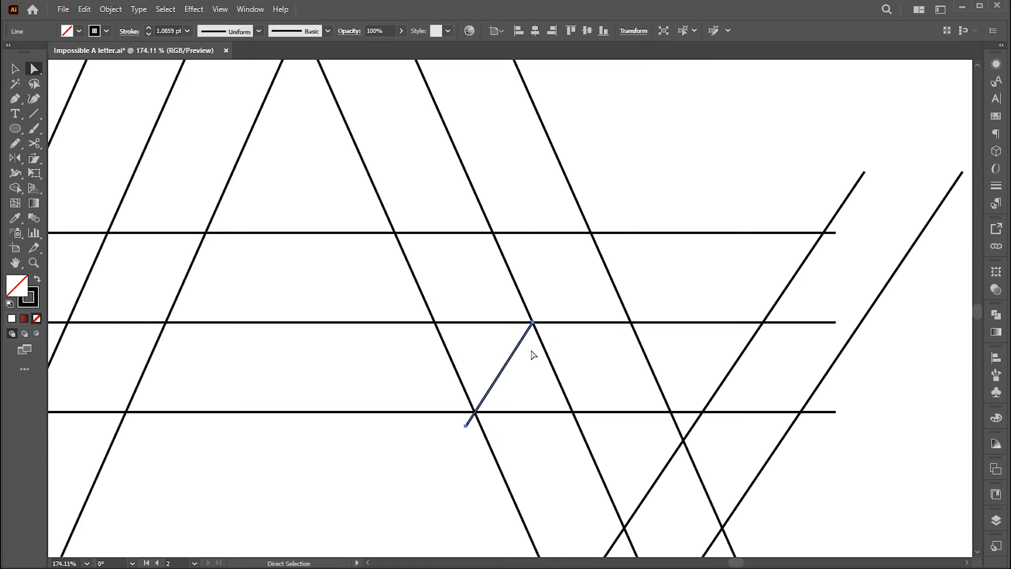
{"action": "left_click", "coordinate": [533, 323]}
Draw a short horizontal line across the right leg's outer strip at its angled foot and extend its left end
{"action": "scroll", "coordinate": [579, 348], "scroll_direction": "down", "scroll_amount": 4}
{"action": "left_click_drag", "start_coordinate": [558, 386], "coordinate": [526, 355]}
{"action": "left_click_drag", "start_coordinate": [606, 387], "coordinate": [640, 401]}
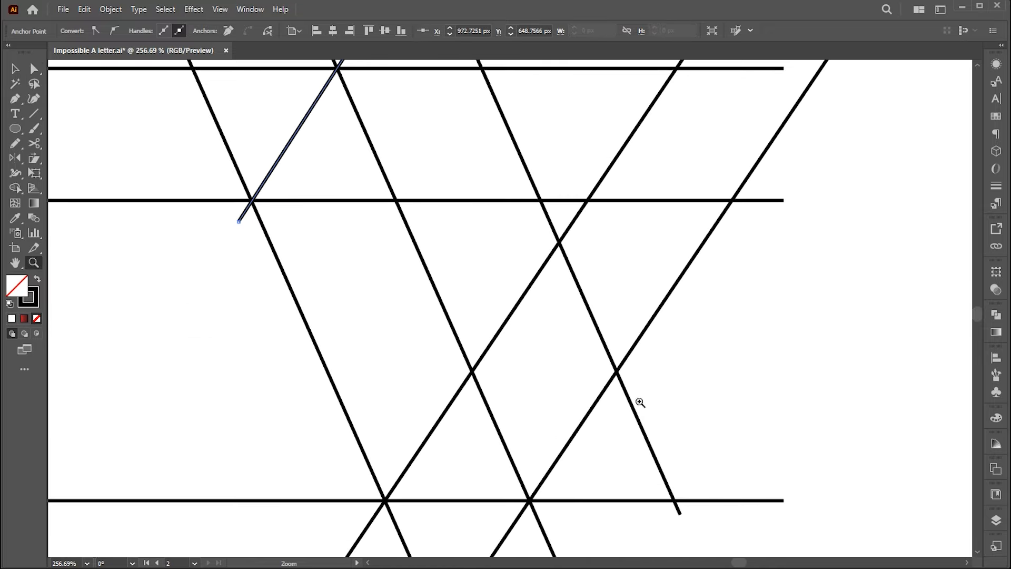
{"action": "left_click", "coordinate": [34, 113]}
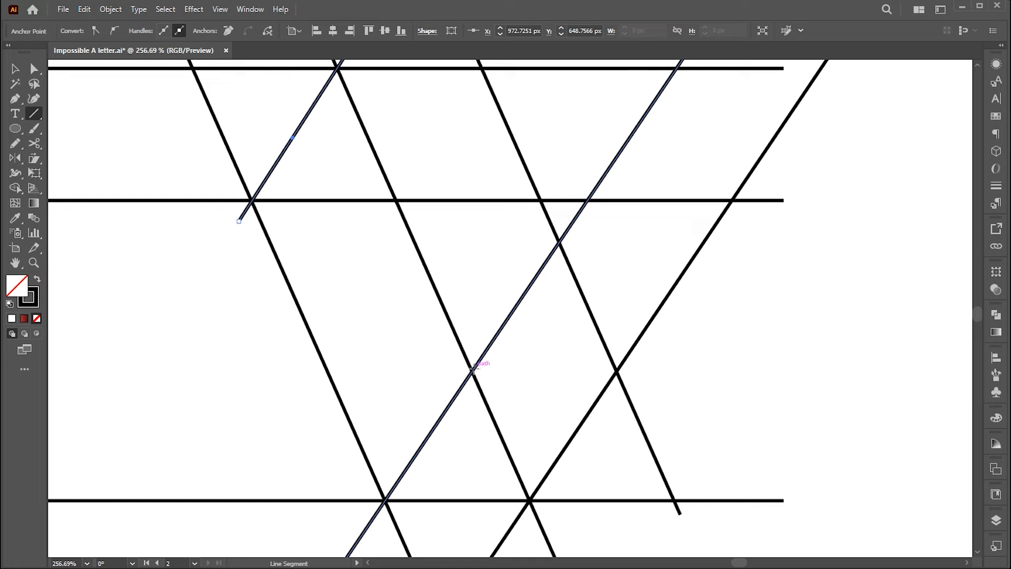
{"action": "left_click_drag", "start_coordinate": [471, 369], "coordinate": [637, 371]}
{"action": "key", "text": "a"}
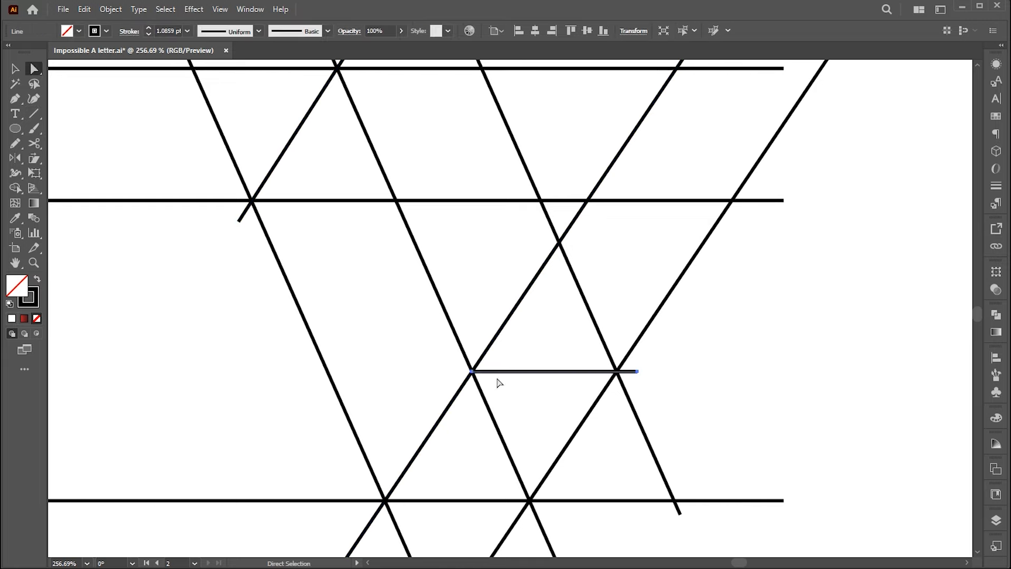
{"action": "left_click_drag", "start_coordinate": [471, 373], "coordinate": [431, 371]}
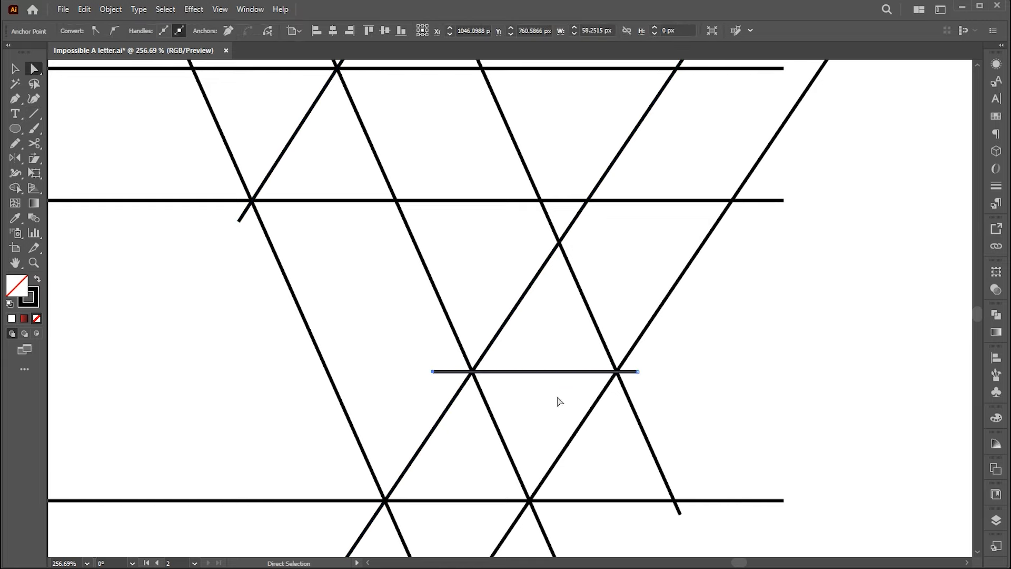
Select all construction lines and merge the left leg's outer strip into one shape with the Shape Builder
{"action": "key", "text": "z"}
{"action": "left_click", "coordinate": [571, 379], "text": "alt"}
{"action": "left_click_drag", "start_coordinate": [571, 378], "coordinate": [520, 328]}
{"action": "key", "text": "space"}
{"action": "key", "text": "v"}
{"action": "left_click_drag", "start_coordinate": [822, 138], "coordinate": [298, 490]}
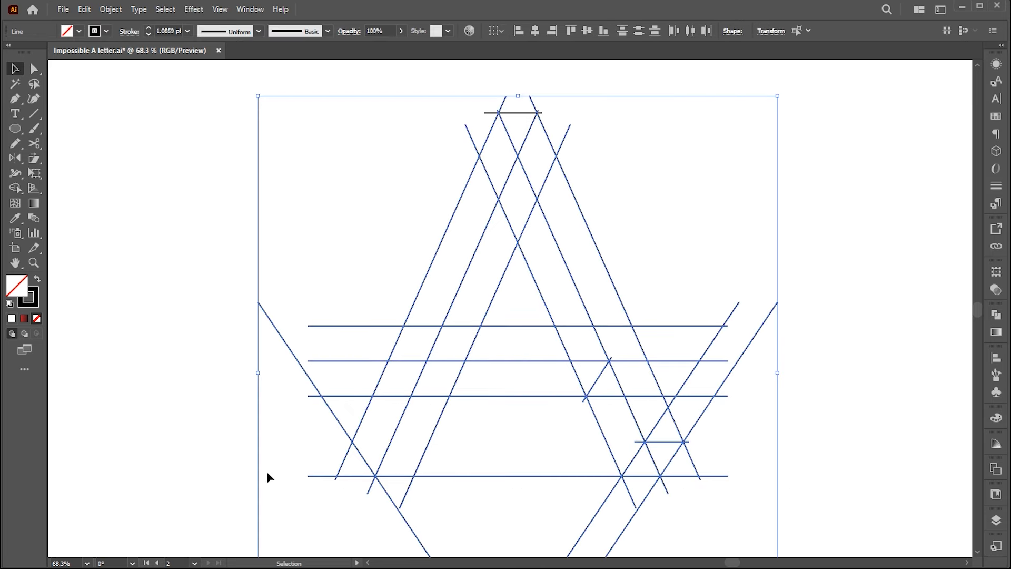
{"action": "left_click", "coordinate": [14, 187]}
{"action": "scroll", "coordinate": [283, 258], "scroll_direction": "down", "scroll_amount": 1}
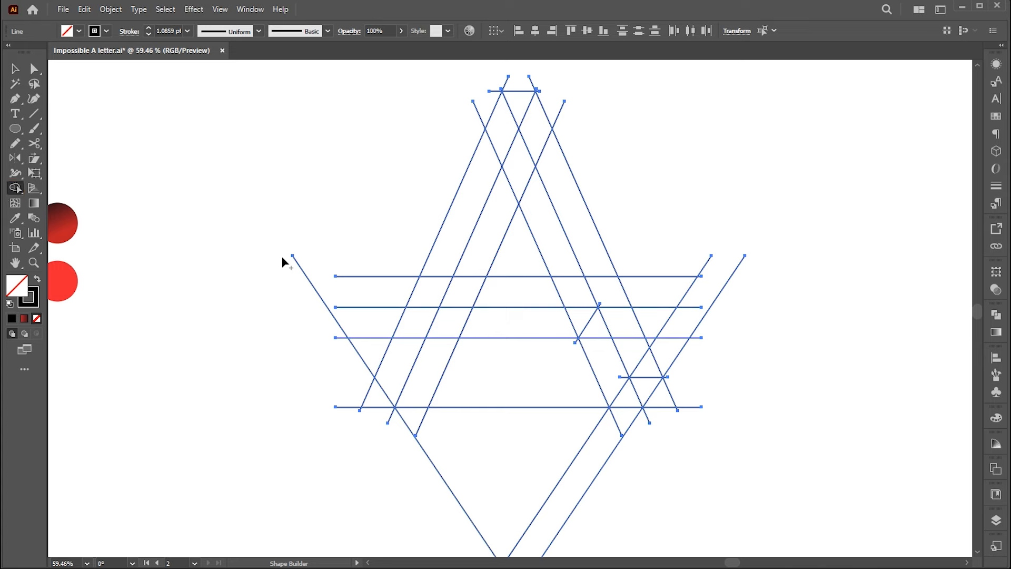
{"action": "left_click_drag", "start_coordinate": [401, 367], "coordinate": [465, 231]}
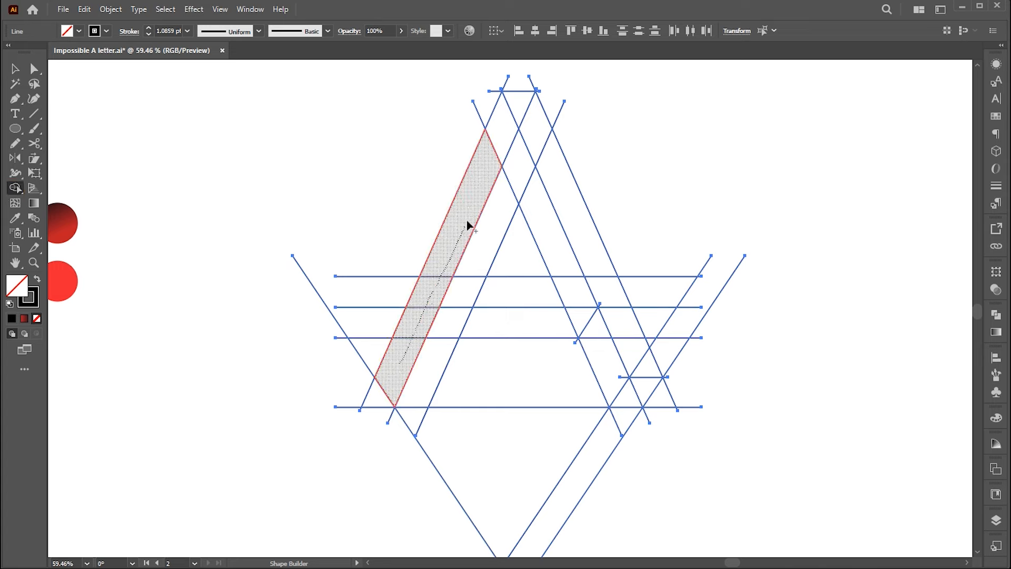
Merge the inner leg strips and both crossbar strips into the letter's interlocking inner shapes with the Shape Builder
{"action": "left_click_drag", "start_coordinate": [501, 130], "coordinate": [555, 247]}
{"action": "mouse_move", "coordinate": [421, 381]}
{"action": "left_mouse_down"}
{"action": "mouse_move", "coordinate": [447, 324]}
{"action": "mouse_move", "coordinate": [579, 320]}
{"action": "left_mouse_up"}
{"action": "mouse_move", "coordinate": [493, 326]}
{"action": "left_mouse_down"}
{"action": "mouse_move", "coordinate": [463, 286]}
{"action": "mouse_move", "coordinate": [490, 235]}
{"action": "mouse_move", "coordinate": [487, 247]}
{"action": "left_mouse_up"}
{"action": "mouse_move", "coordinate": [509, 298]}
{"action": "left_mouse_down"}
{"action": "mouse_move", "coordinate": [608, 293]}
{"action": "mouse_move", "coordinate": [585, 232]}
{"action": "left_mouse_up"}
Merge the apex with the right leg's outer strip and the right foot's inner regions, and swap the fill and stroke colours
{"action": "left_click_drag", "start_coordinate": [530, 126], "coordinate": [524, 100]}
{"action": "left_click_drag", "start_coordinate": [604, 287], "coordinate": [646, 366]}
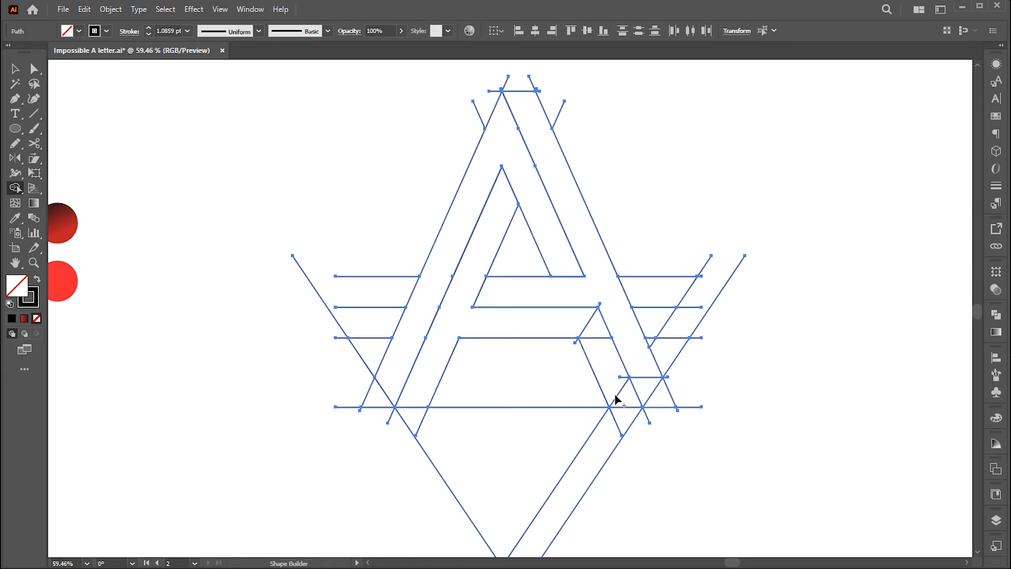
{"action": "left_click_drag", "start_coordinate": [618, 388], "coordinate": [601, 331]}
{"action": "left_click", "coordinate": [36, 279]}
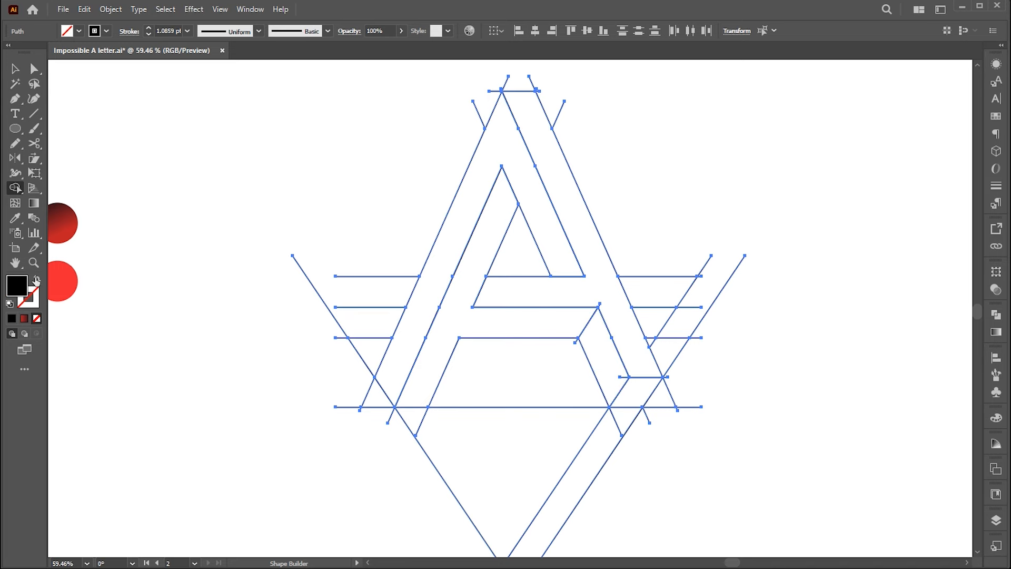
Fill all the letter's merged regions, including the right foot and the inner leg and crossbar shapes, with black using the Shape Builder
{"action": "left_click", "coordinate": [634, 390]}
{"action": "left_click", "coordinate": [634, 365]}
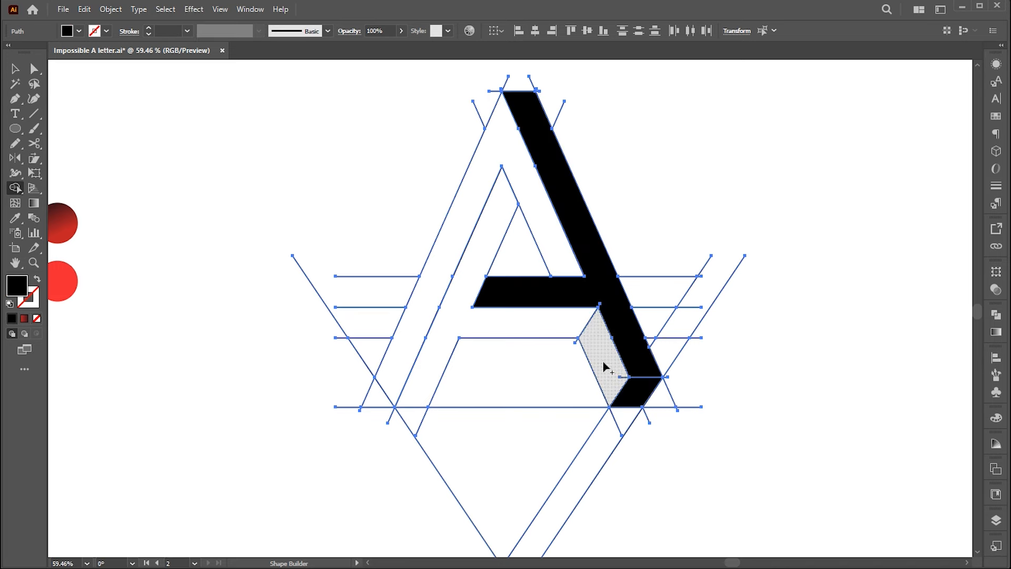
{"action": "left_click", "coordinate": [605, 351]}
{"action": "left_click", "coordinate": [553, 331]}
{"action": "left_click", "coordinate": [554, 263]}
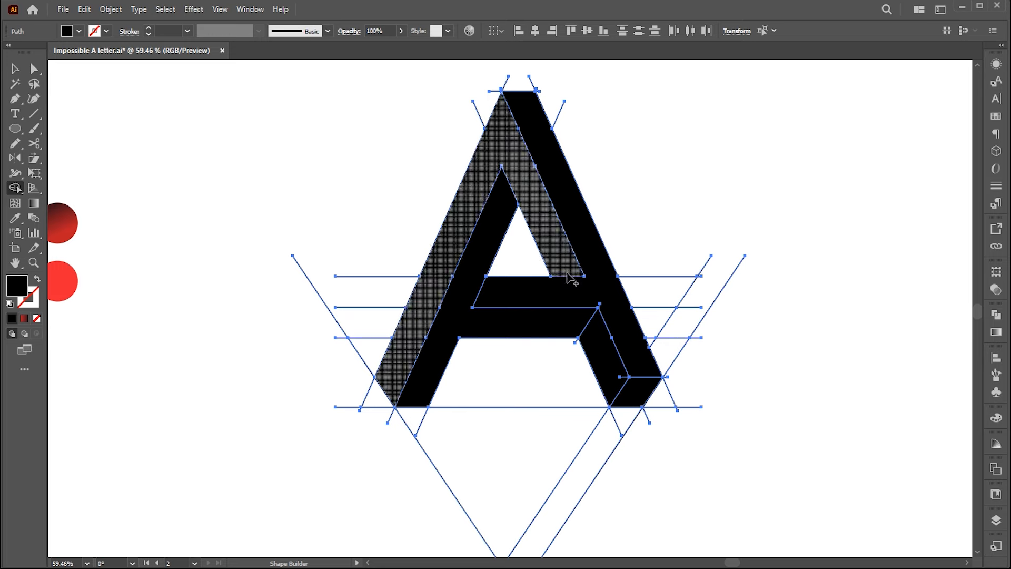
Select only the black letter shapes with Direct Selection and cut them away from the construction lines
{"action": "left_click", "coordinate": [35, 68]}
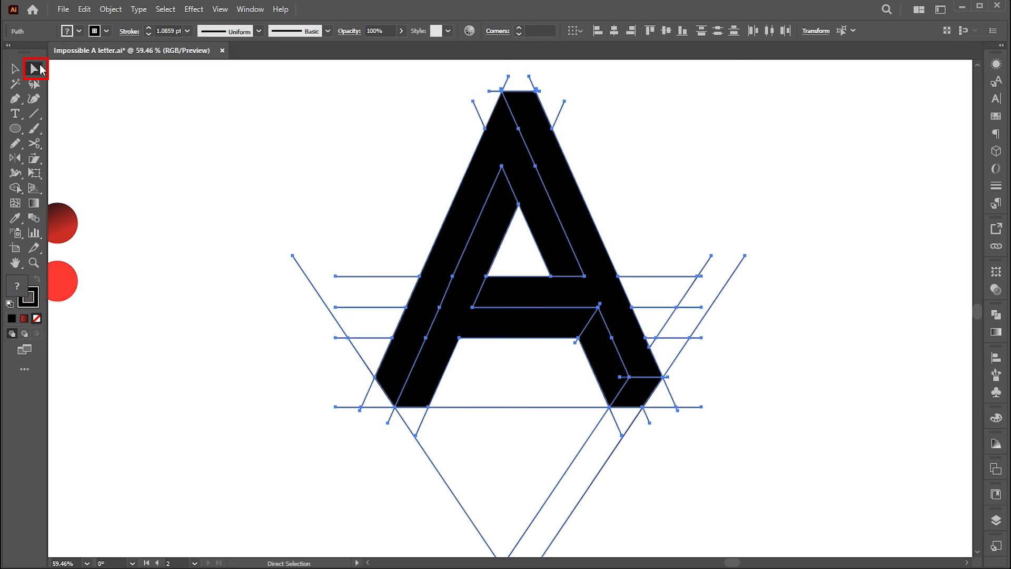
{"action": "left_click", "coordinate": [736, 193]}
{"action": "left_click", "coordinate": [516, 195]}
{"action": "left_click", "coordinate": [500, 181], "text": "shift"}
{"action": "left_click", "coordinate": [507, 338], "text": "shift"}
{"action": "left_click", "coordinate": [636, 392], "text": "shift"}
{"action": "left_click", "coordinate": [636, 393], "text": "shift"}
{"action": "left_click", "coordinate": [84, 9]}
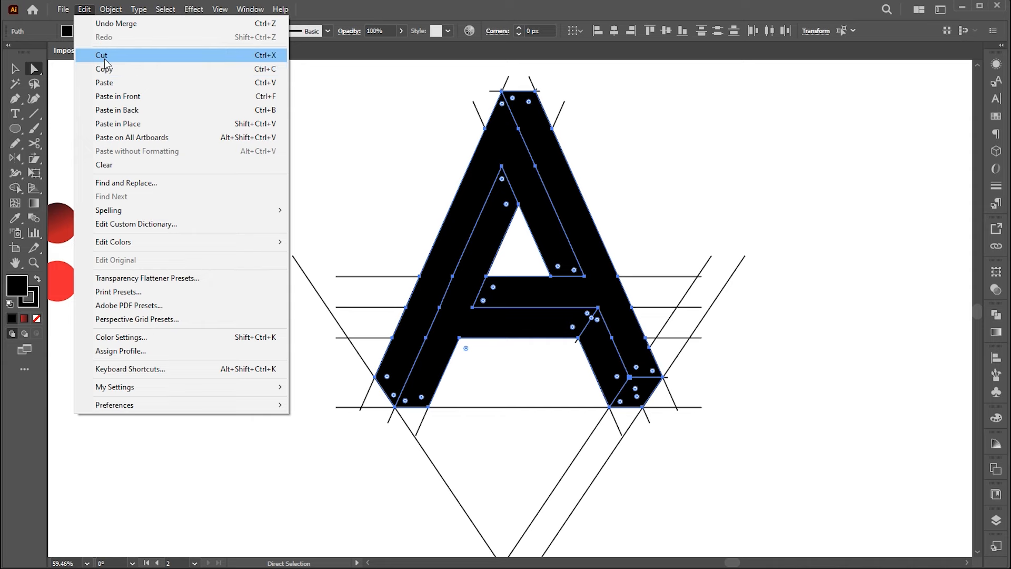
{"action": "left_click", "coordinate": [104, 58]}
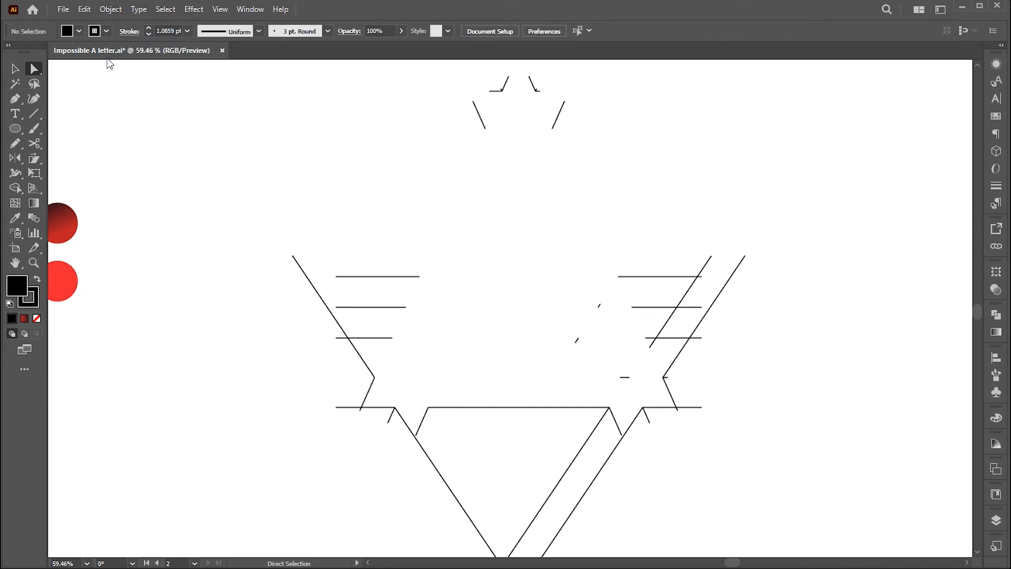
Delete all the leftover construction lines and paste the cut letter shapes back onto the artboard
{"action": "key", "text": "v"}
{"action": "key", "text": "ctrl+0"}
{"action": "left_click_drag", "start_coordinate": [782, 95], "coordinate": [270, 489]}
{"action": "key", "text": "Delete"}
{"action": "left_click", "coordinate": [93, 12]}
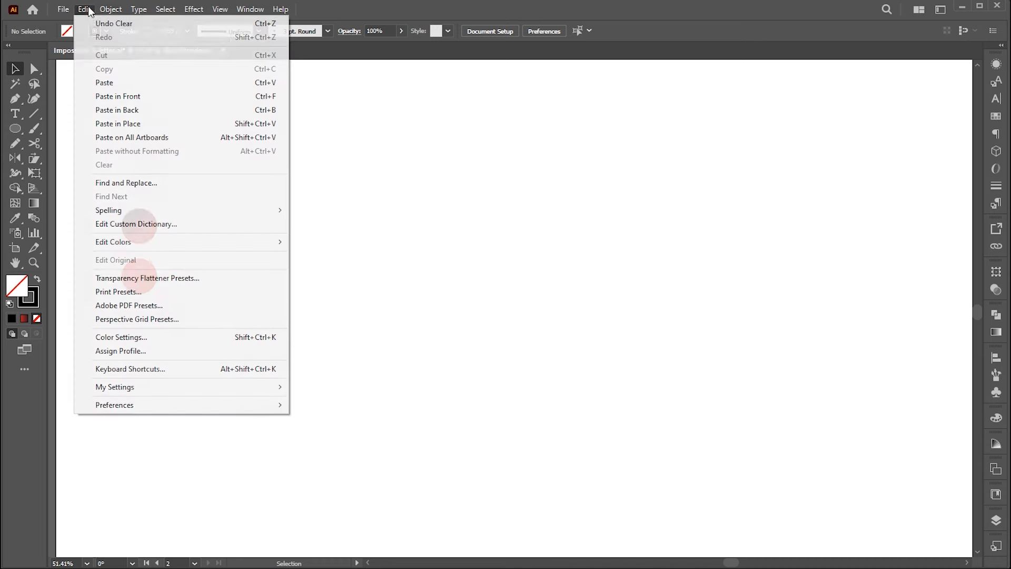
{"action": "left_click", "coordinate": [105, 81]}
{"action": "left_click", "coordinate": [711, 323]}
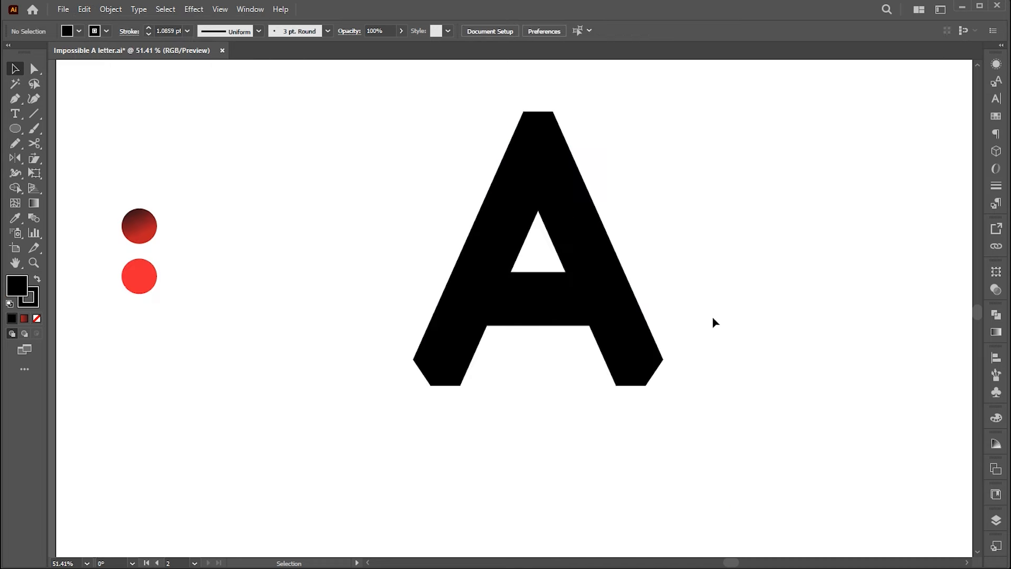
Fill the left leg's outer shape with the sample circle's red gradient, running from red at the foot to dark at the apex
{"action": "left_click", "coordinate": [512, 182]}
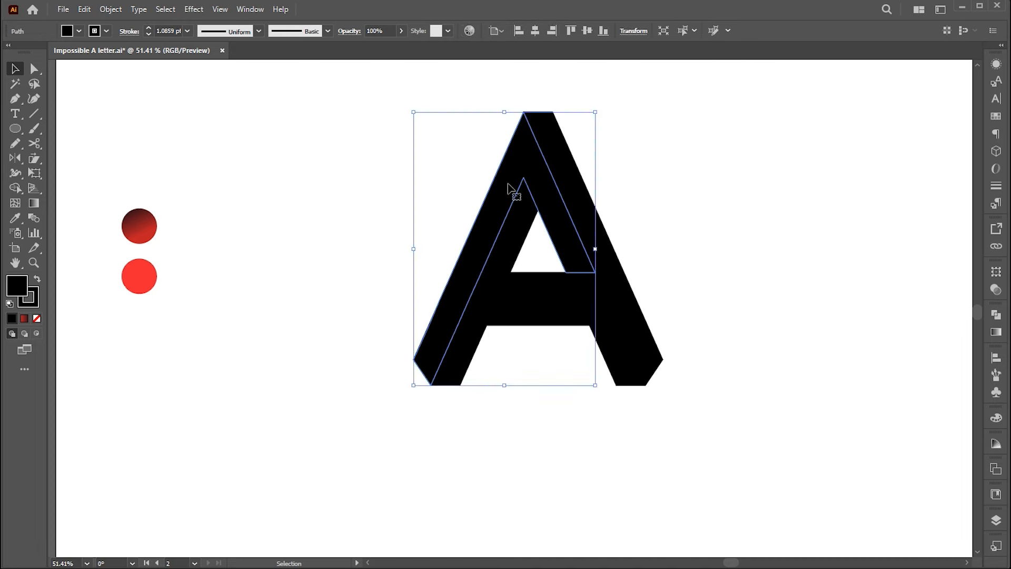
{"action": "key", "text": "i"}
{"action": "left_click", "coordinate": [157, 228]}
{"action": "key", "text": "g"}
{"action": "left_click_drag", "start_coordinate": [497, 363], "coordinate": [554, 176]}
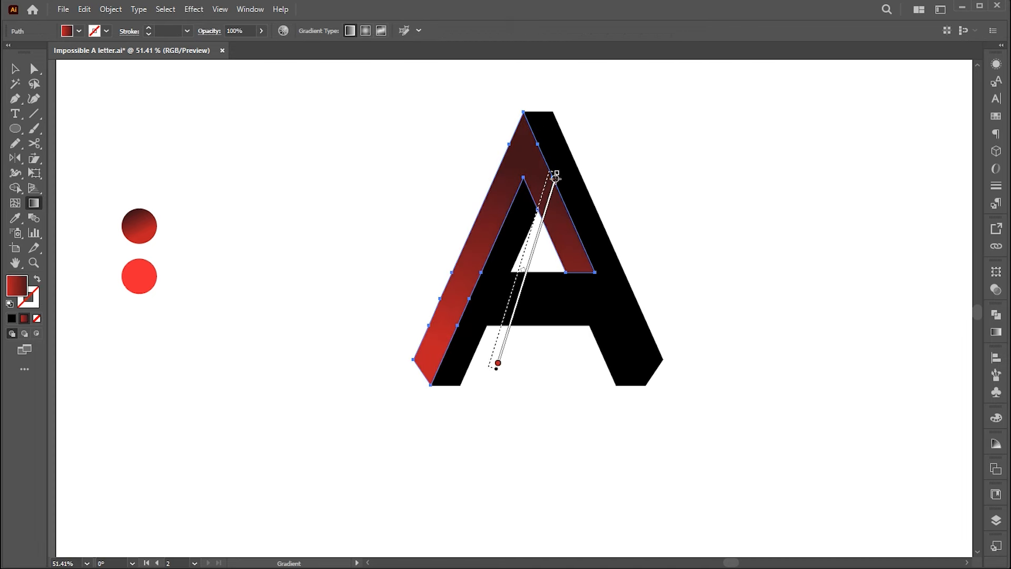
{"action": "key", "text": "v"}
{"action": "left_click", "coordinate": [683, 237]}
Fill the inner left leg and lower crossbar shape with the flat red of the lower sample circle
{"action": "left_click", "coordinate": [529, 315]}
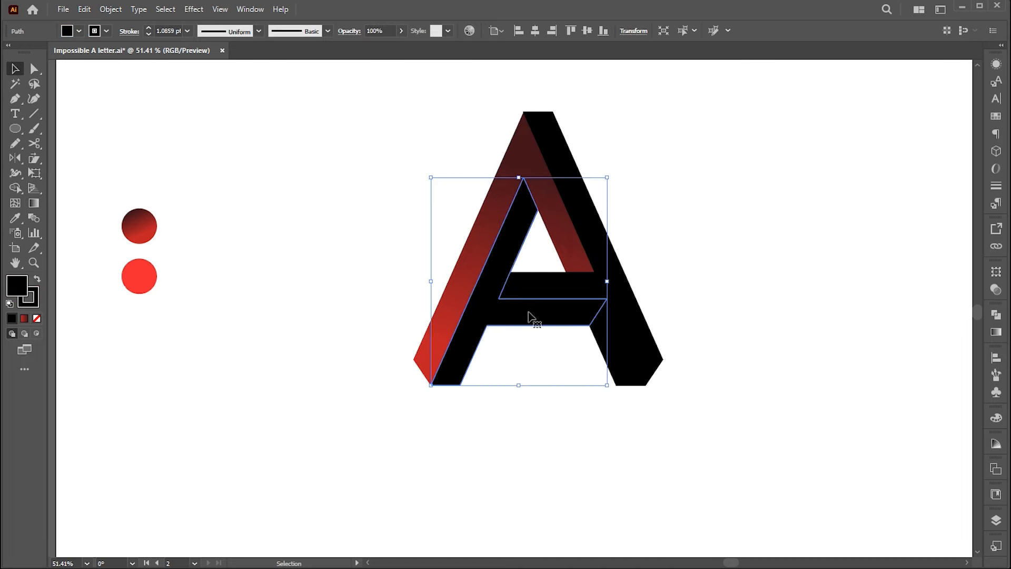
{"action": "key", "text": "i"}
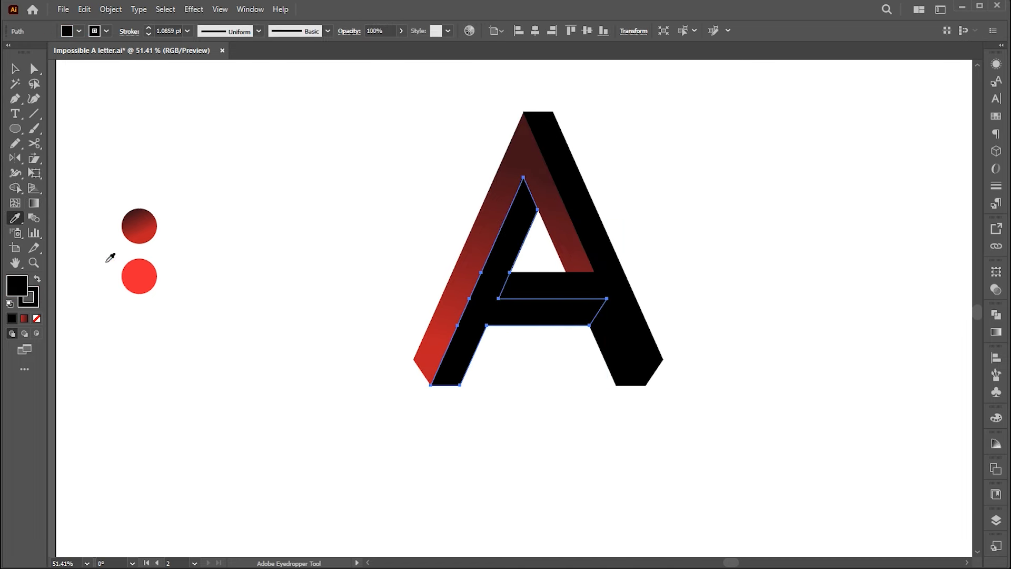
{"action": "left_click", "coordinate": [139, 262]}
{"action": "key", "text": "v"}
{"action": "left_click", "coordinate": [673, 334]}
Fill the right leg and upper crossbar shape with the sample red gradient, darkening toward the right foot
{"action": "left_click", "coordinate": [638, 324]}
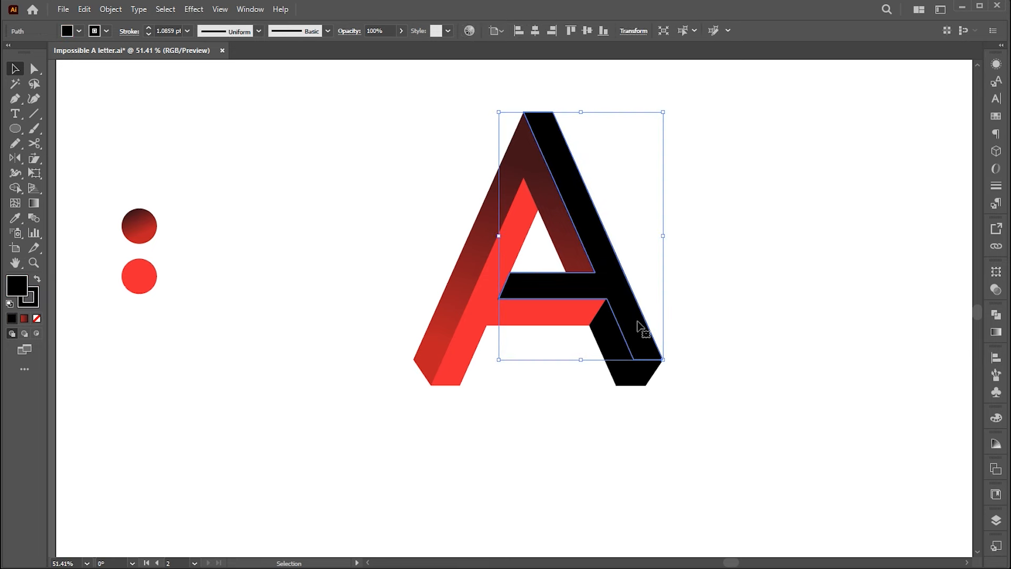
{"action": "key", "text": "i"}
{"action": "left_click", "coordinate": [149, 226]}
{"action": "mouse_move", "coordinate": [651, 369]}
{"action": "left_mouse_down"}
{"action": "mouse_move", "coordinate": [613, 265]}
{"action": "mouse_move", "coordinate": [666, 359]}
{"action": "left_mouse_up"}
{"action": "key", "text": "v"}
{"action": "left_click", "coordinate": [733, 356]}
Fill the right leg's lower inner face with the sample red gradient, running from red at the foot to dark at the crossbar
{"action": "left_click", "coordinate": [615, 352]}
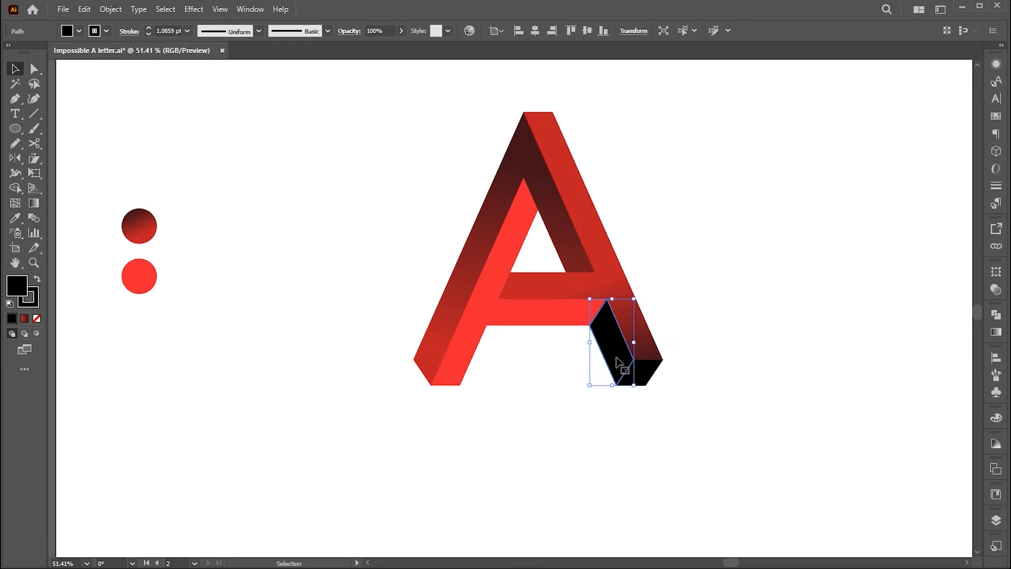
{"action": "key", "text": "i"}
{"action": "left_click", "coordinate": [142, 226]}
{"action": "key", "text": "g"}
{"action": "left_click_drag", "start_coordinate": [626, 378], "coordinate": [604, 321]}
{"action": "key", "text": "v"}
{"action": "left_click", "coordinate": [660, 383]}
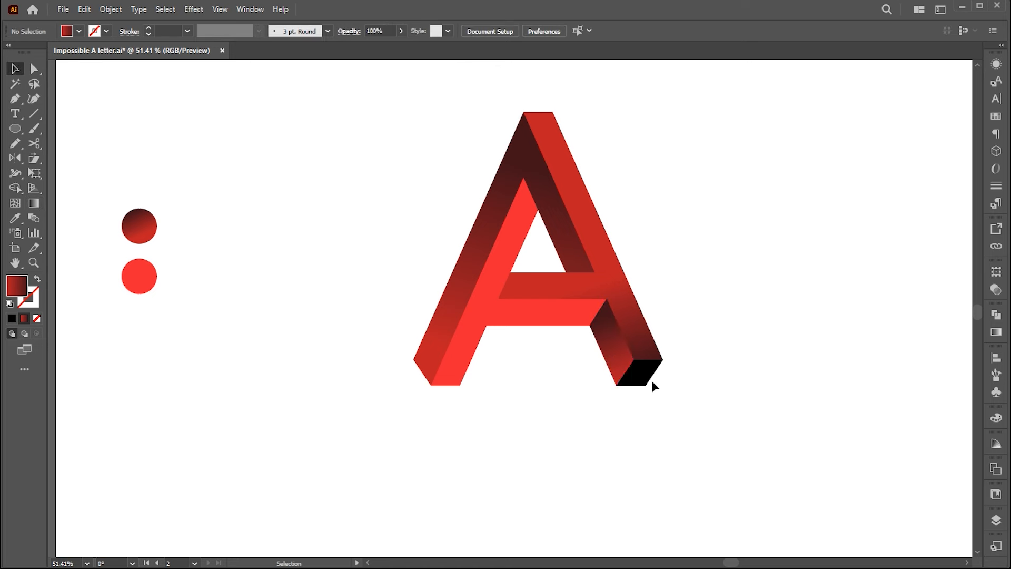
Fill the end face of the right foot with the flat red of the lower sample circle
{"action": "left_click", "coordinate": [643, 380]}
{"action": "key", "text": "i"}
{"action": "left_click", "coordinate": [152, 277]}
{"action": "key", "text": "v"}
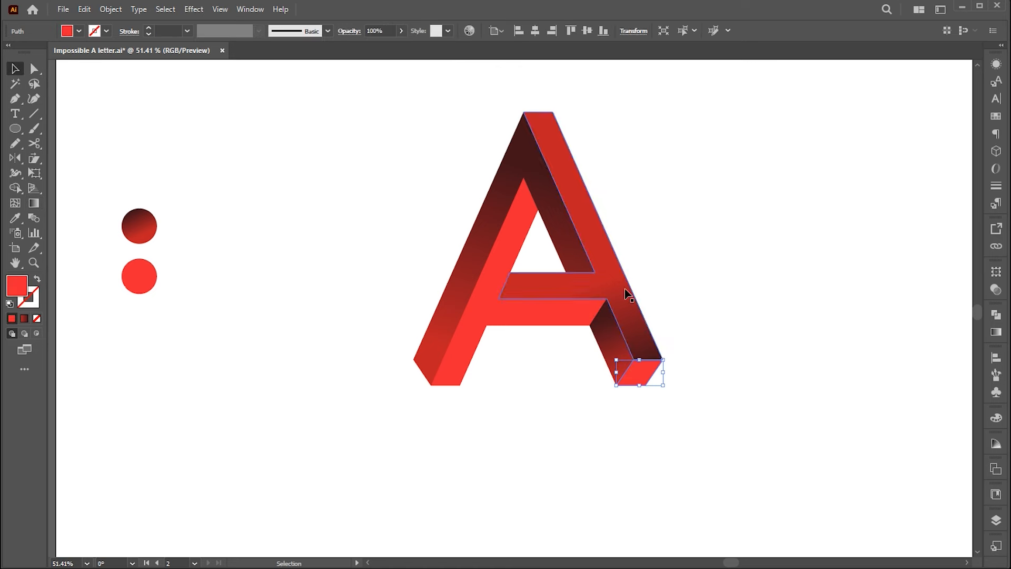
{"action": "left_click", "coordinate": [724, 294]}
Select all the coloured parts of the letter and group them
{"action": "left_click_drag", "start_coordinate": [724, 293], "coordinate": [702, 290]}
{"action": "left_click_drag", "start_coordinate": [740, 108], "coordinate": [361, 418]}
{"action": "right_click", "coordinate": [453, 284]}
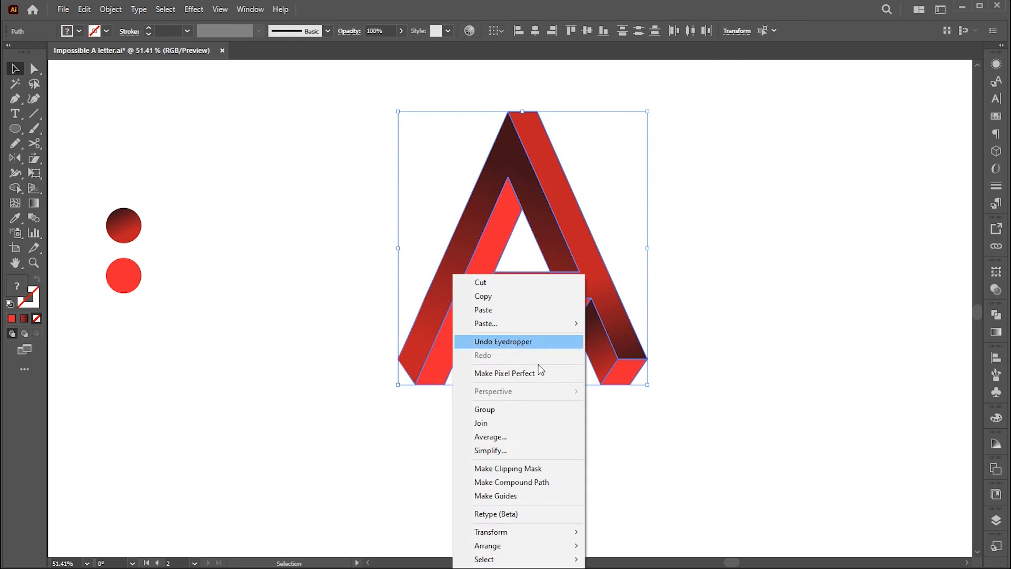
{"action": "left_click", "coordinate": [499, 410]}
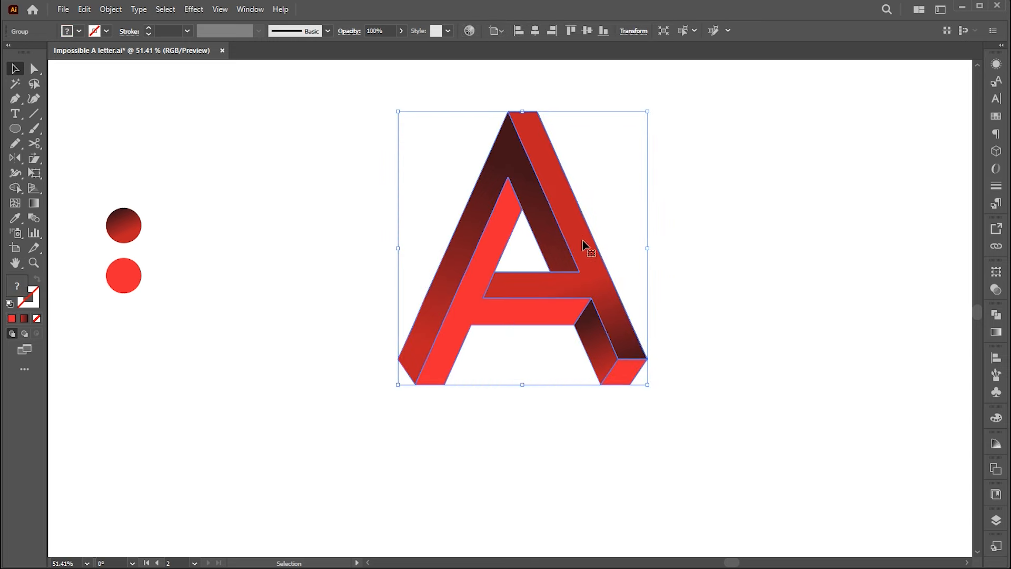
Duplicate the letter group downward, reflect the copy across the horizontal axis and place it foot to foot beneath the original
{"action": "left_click_drag", "start_coordinate": [574, 226], "coordinate": [575, 335]}
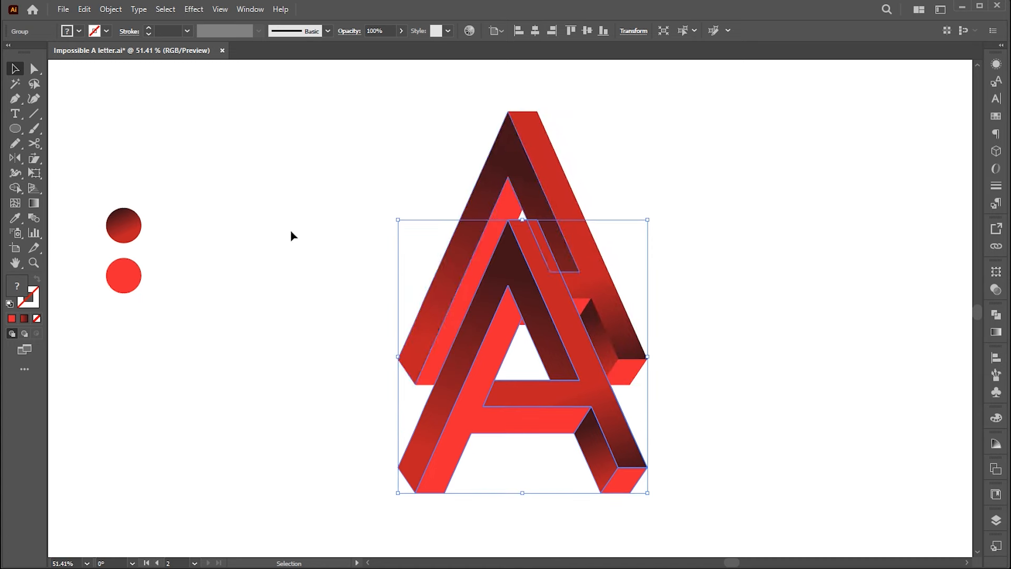
{"action": "left_click", "coordinate": [14, 159]}
{"action": "double_click", "coordinate": [20, 158]}
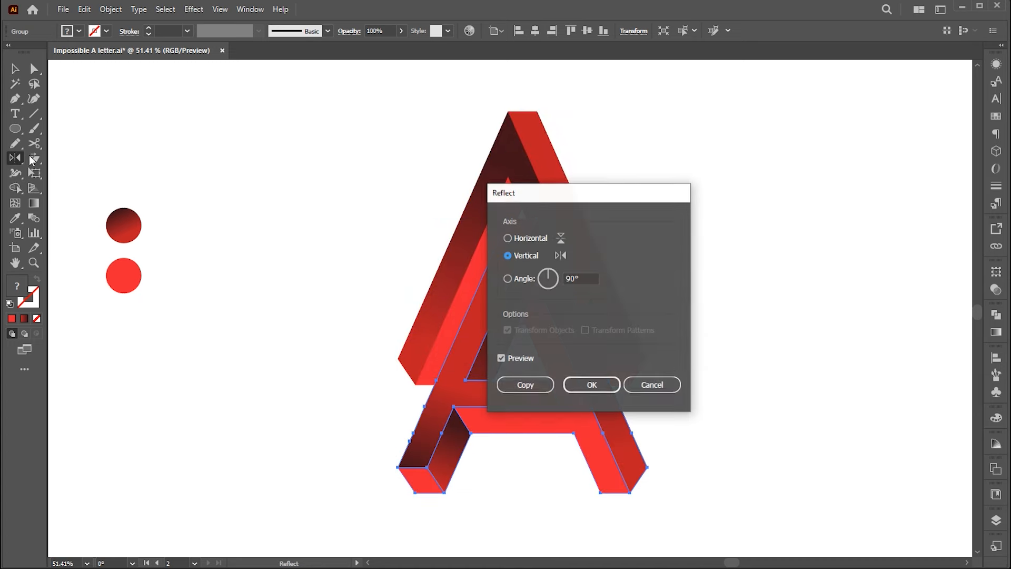
{"action": "left_click", "coordinate": [523, 238]}
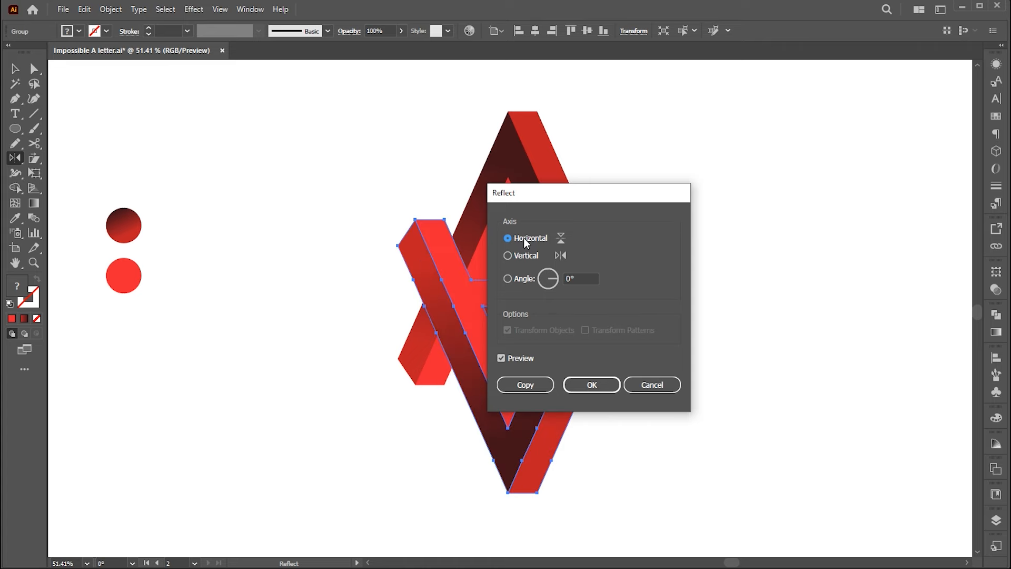
{"action": "left_click", "coordinate": [592, 384]}
{"action": "left_click_drag", "start_coordinate": [616, 301], "coordinate": [611, 434]}
{"action": "left_click", "coordinate": [723, 412]}
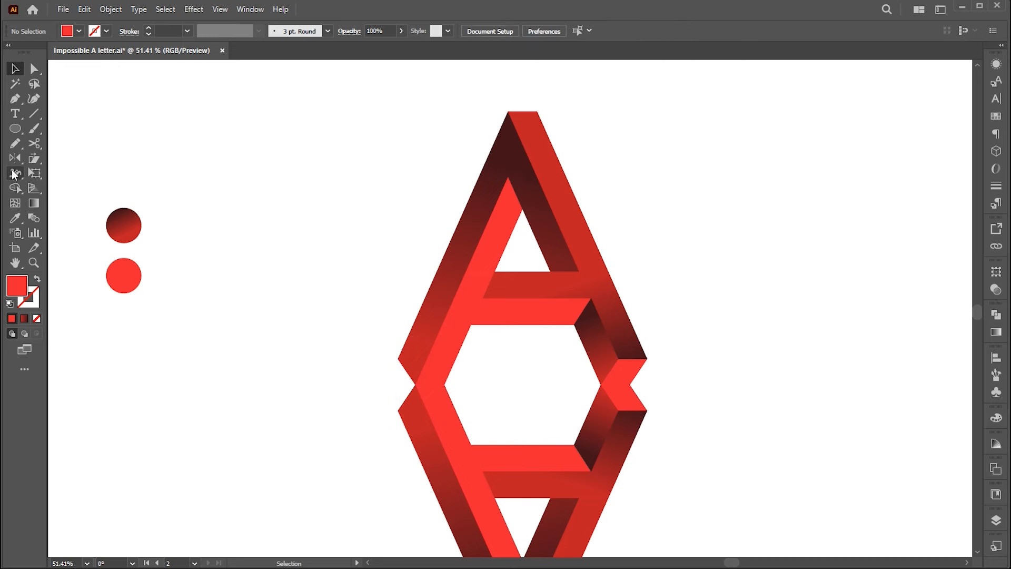
Draw a rectangle over the upper part of the reflected copy and fill it with the White, Black gradient
{"action": "left_click_drag", "start_coordinate": [14, 132], "coordinate": [59, 127]}
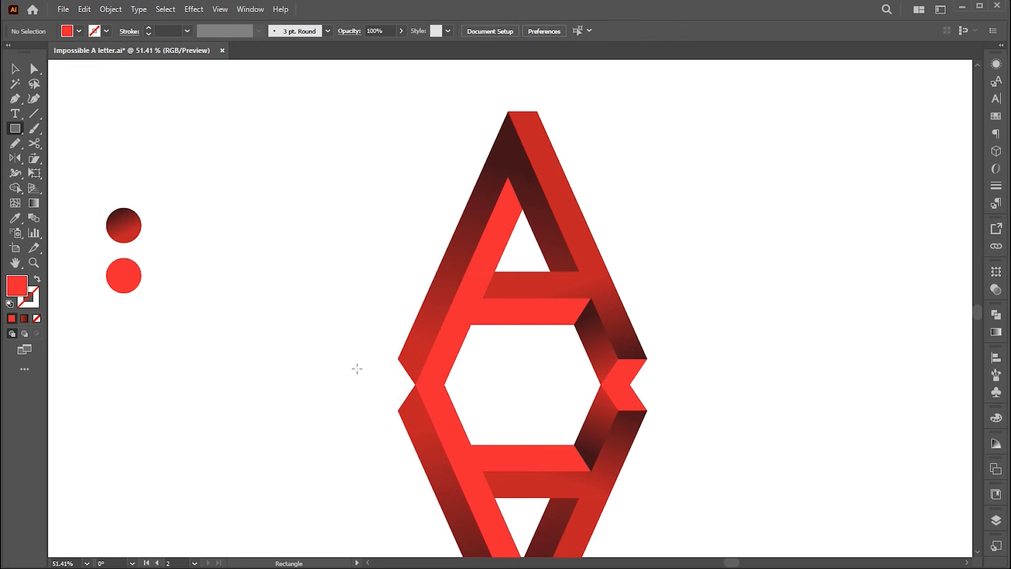
{"action": "left_click_drag", "start_coordinate": [363, 368], "coordinate": [695, 518]}
{"action": "key", "text": "period"}
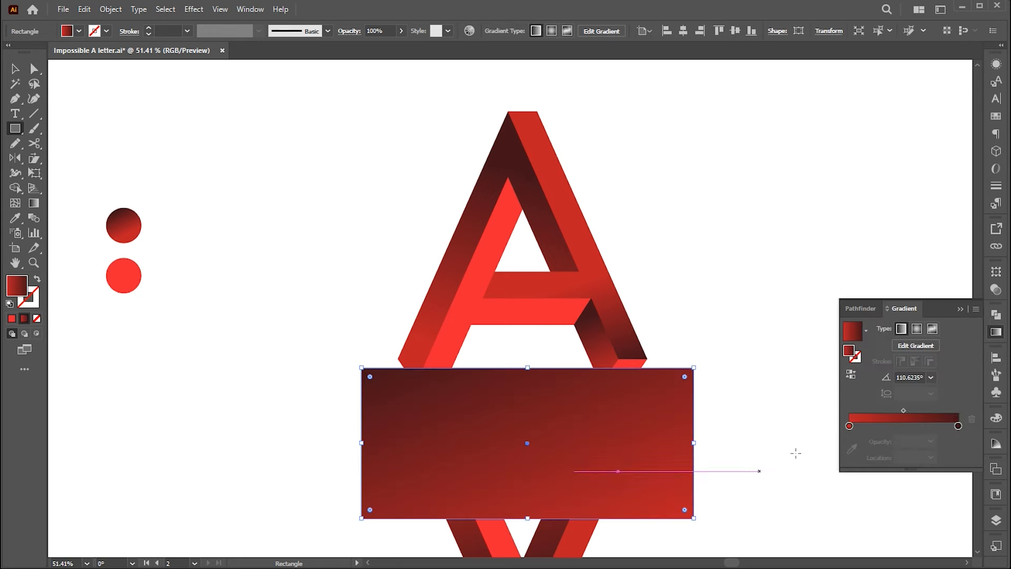
{"action": "left_click", "coordinate": [865, 330]}
{"action": "scroll", "coordinate": [821, 390], "scroll_direction": "up", "scroll_amount": 2}
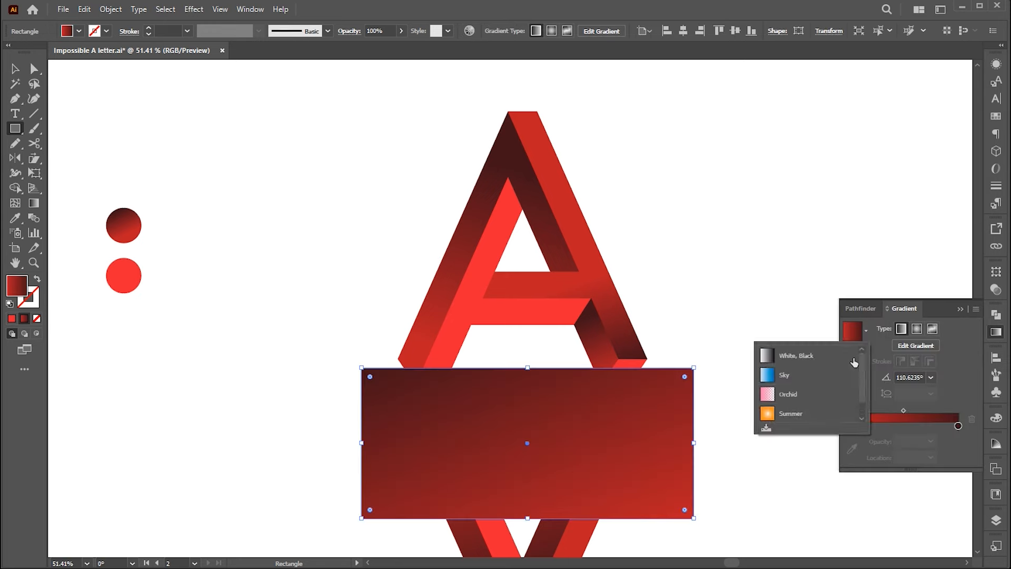
{"action": "left_click", "coordinate": [828, 354]}
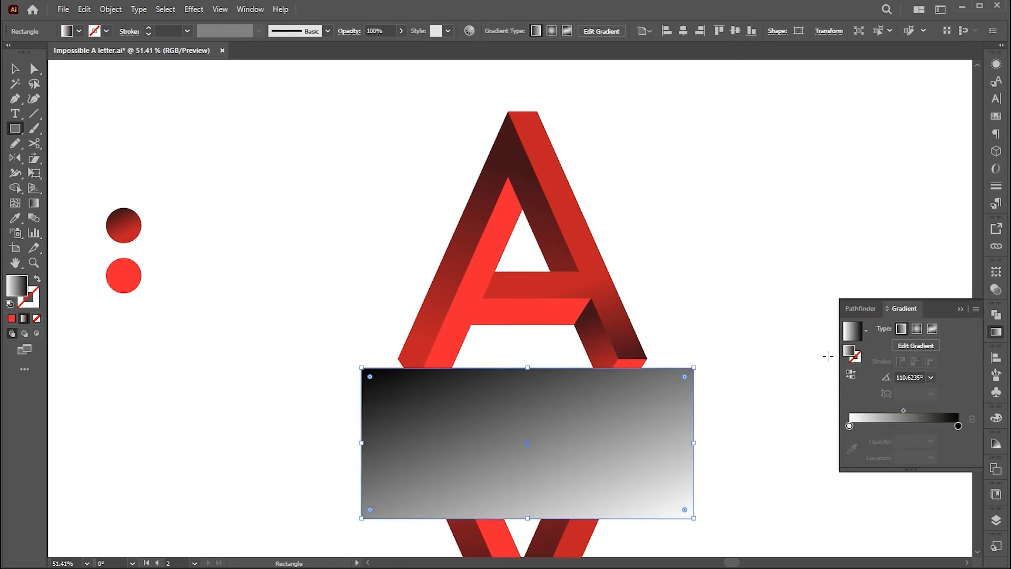
{"action": "left_click", "coordinate": [959, 308]}
Make an opacity mask from the gradient rectangle and the reflected letter copy
{"action": "key", "text": "v"}
{"action": "left_click", "coordinate": [587, 534], "text": "shift"}
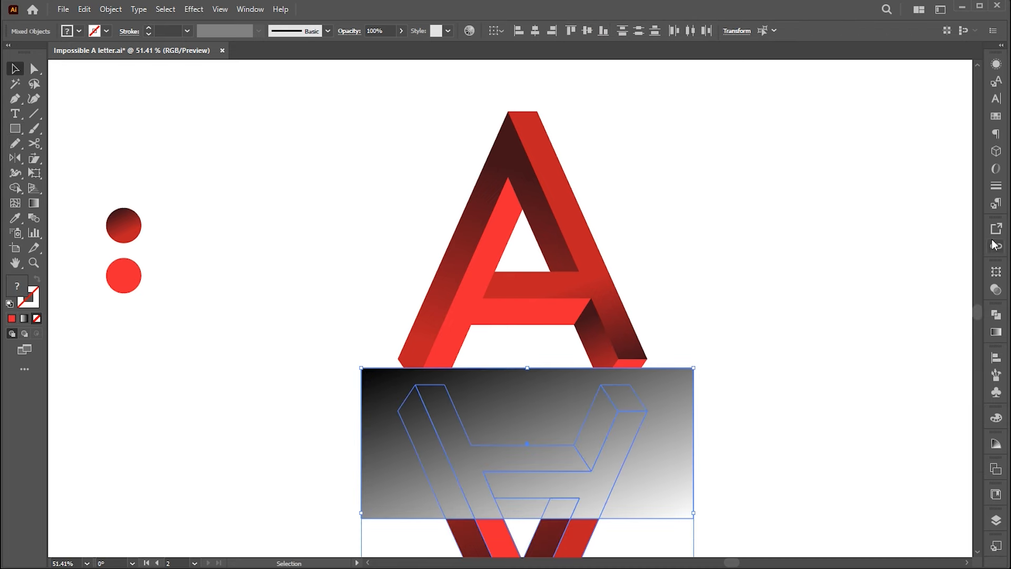
{"action": "left_click", "coordinate": [996, 289]}
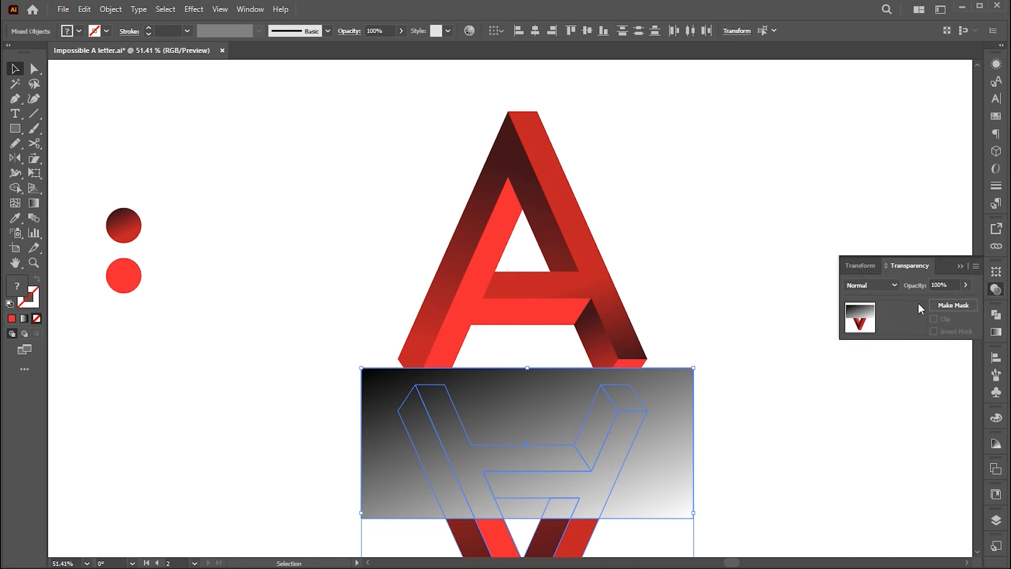
{"action": "left_click", "coordinate": [953, 306]}
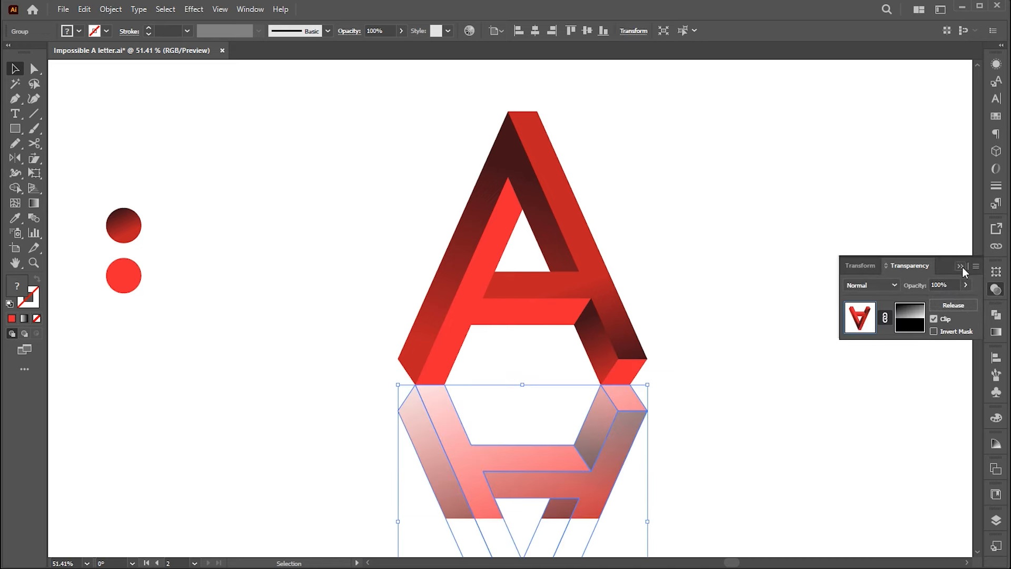
Redraw the opacity mask's gradient vertically, white at the top to black at the bottom, so the reflection fades out downward from the feet
{"action": "left_click", "coordinate": [910, 317]}
{"action": "key", "text": "g"}
{"action": "left_click_drag", "start_coordinate": [604, 486], "coordinate": [604, 381]}
{"action": "left_click_drag", "start_coordinate": [632, 352], "coordinate": [632, 461]}
{"action": "left_click_drag", "start_coordinate": [561, 294], "coordinate": [560, 447]}
{"action": "left_click_drag", "start_coordinate": [526, 294], "coordinate": [526, 461]}
{"action": "mouse_move", "coordinate": [516, 230]}
{"action": "left_mouse_down"}
{"action": "mouse_move", "coordinate": [516, 460]}
{"action": "mouse_move", "coordinate": [527, 467]}
{"action": "left_mouse_up"}
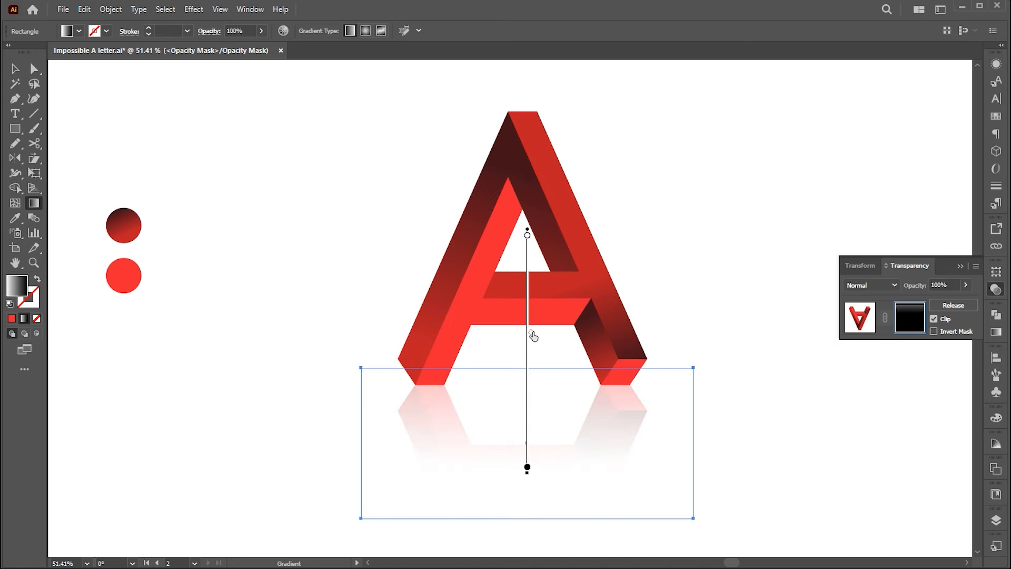
{"action": "key", "text": "v"}
{"action": "left_click", "coordinate": [714, 257]}
{"action": "left_click", "coordinate": [960, 265]}
{"action": "key", "text": "z"}
{"action": "left_click_drag", "start_coordinate": [646, 256], "coordinate": [632, 289]}
{"action": "left_click_drag", "start_coordinate": [738, 328], "coordinate": [695, 313]}
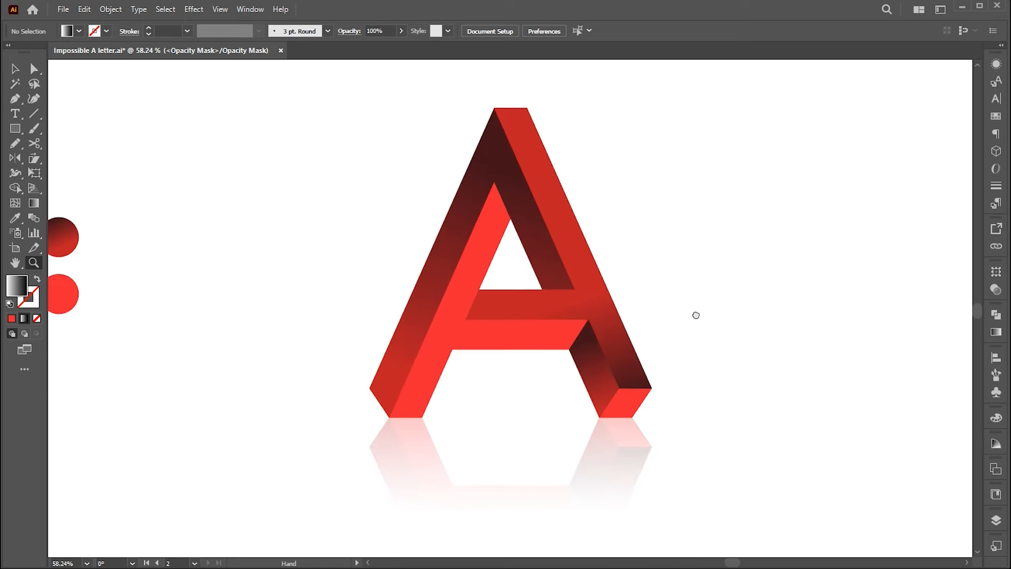